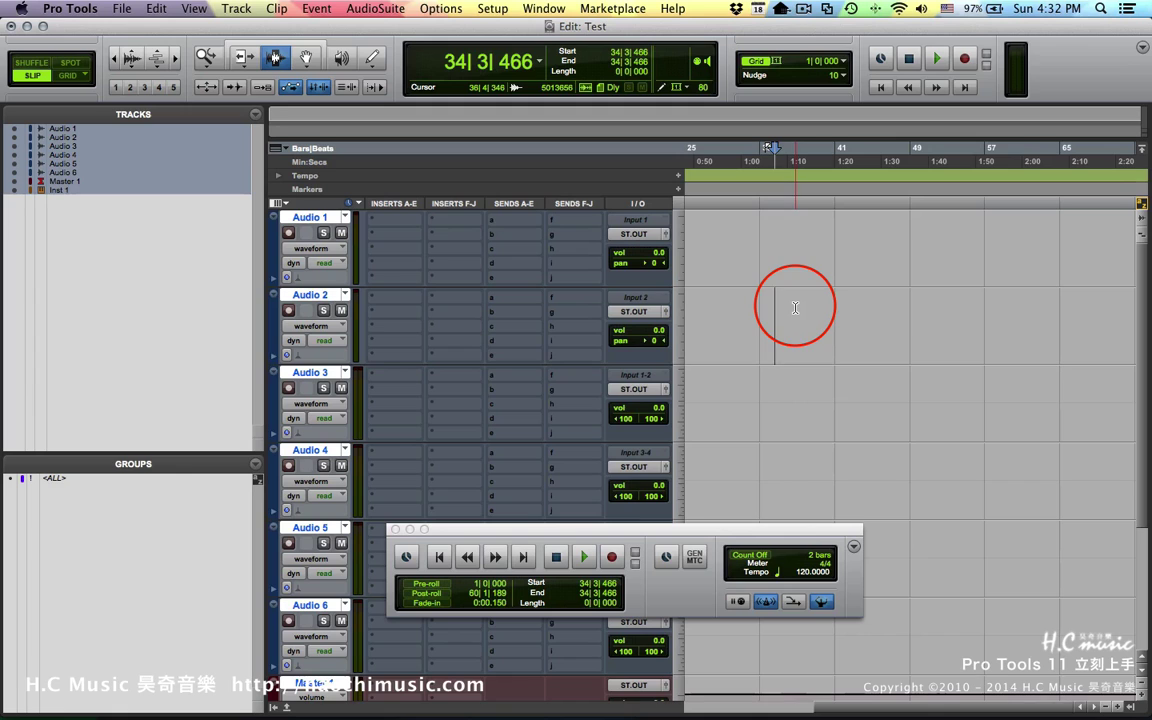
Make trial range selections across Audio 1 to Audio 5 from about bar 3 to bar 46, and on Audio 1 alone to about bar 36.
drag(965, 704, 802, 694)
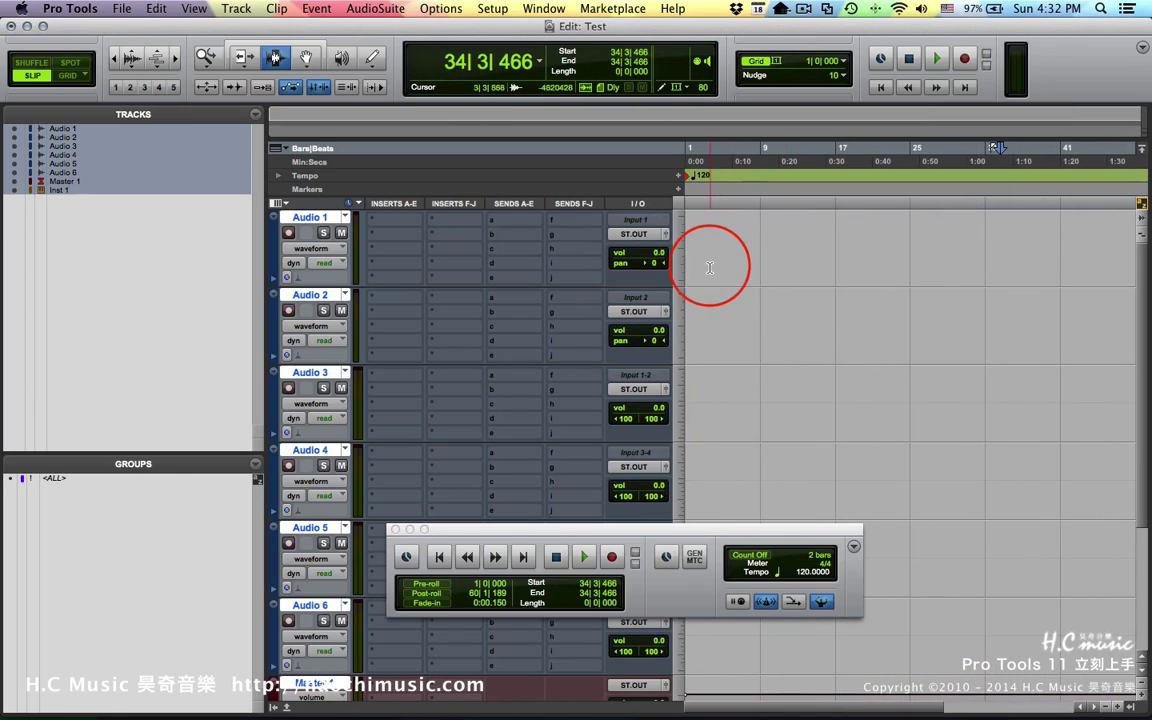
drag(711, 266, 959, 465)
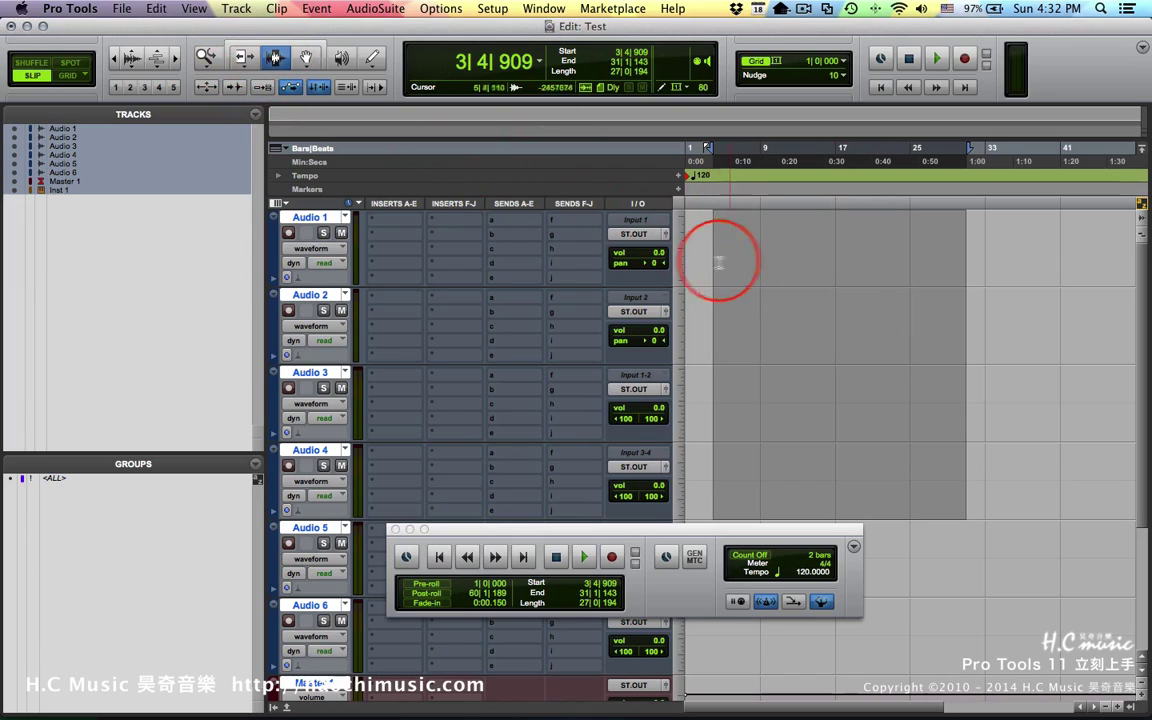
drag(709, 255, 867, 358)
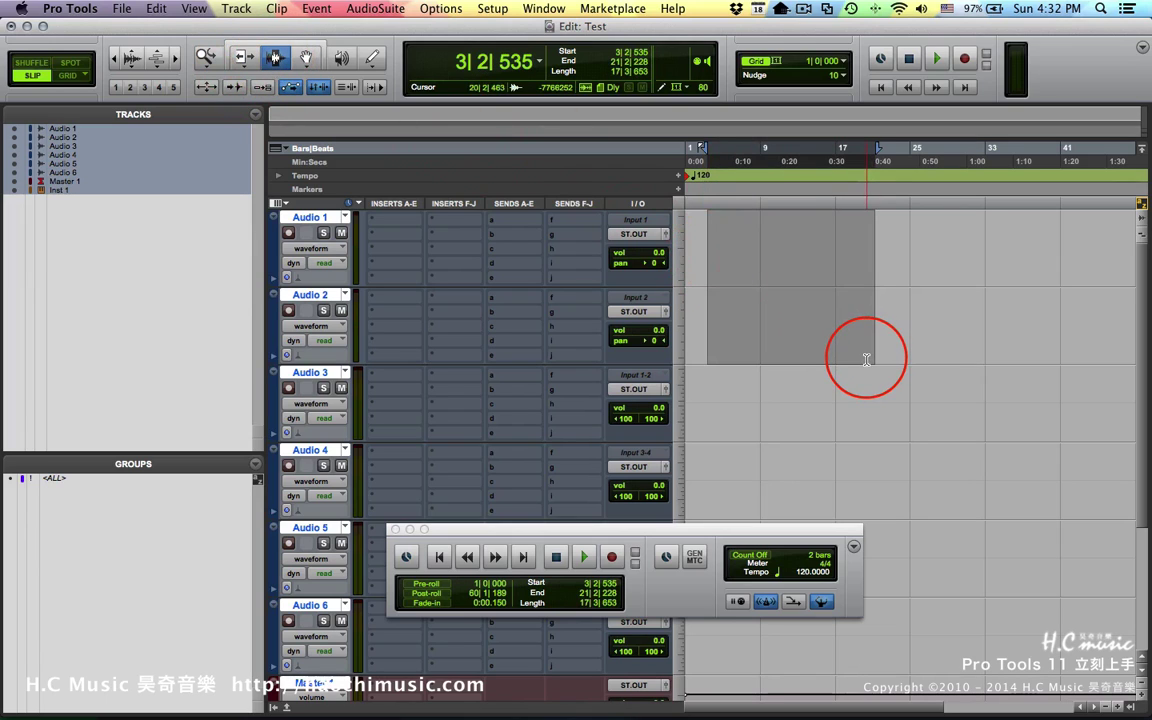
shift+click(1070, 533)
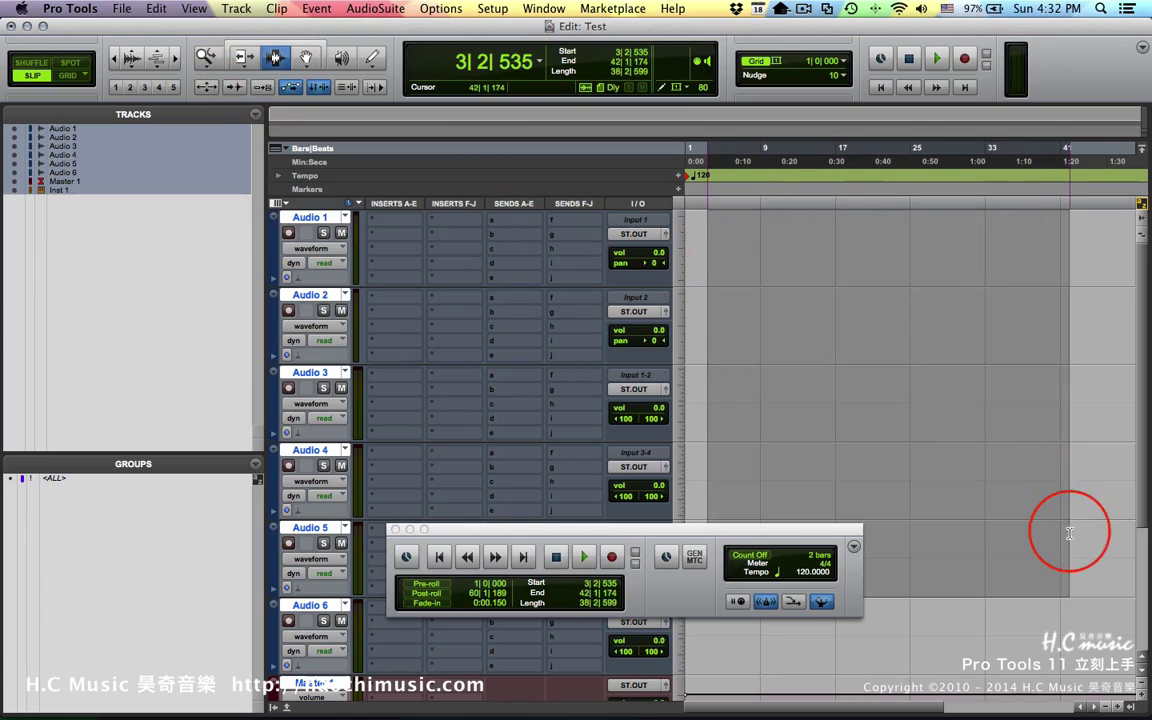
shift+click(1110, 530)
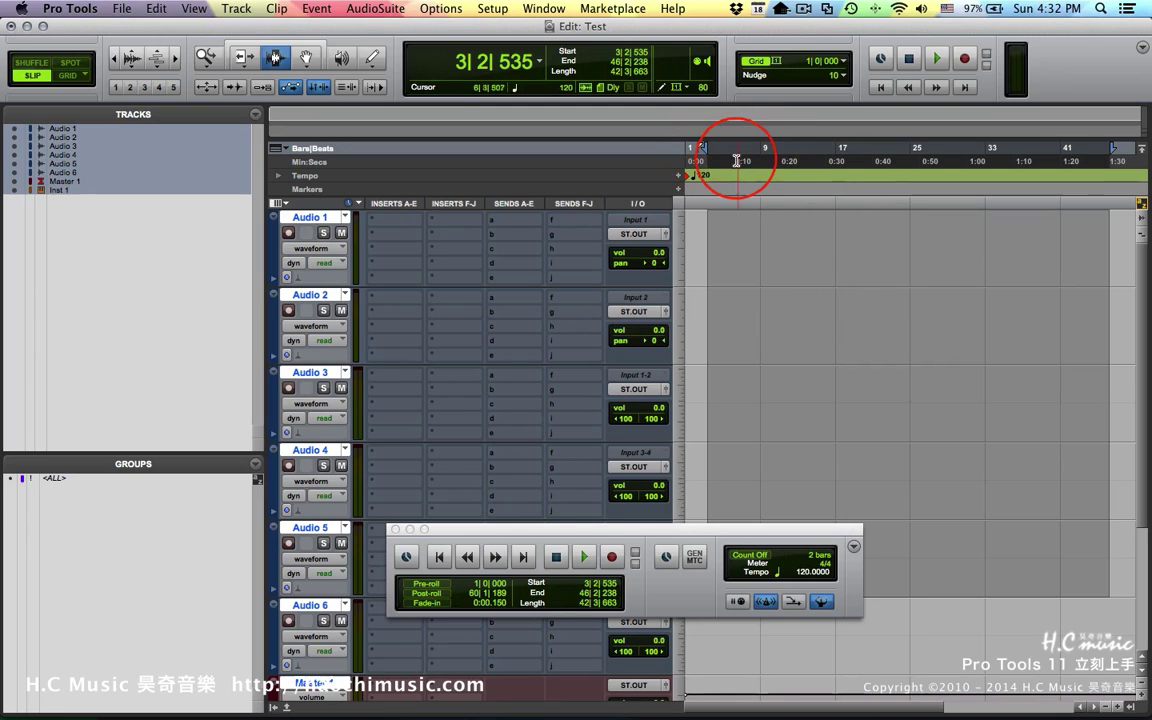
drag(712, 250, 1025, 260)
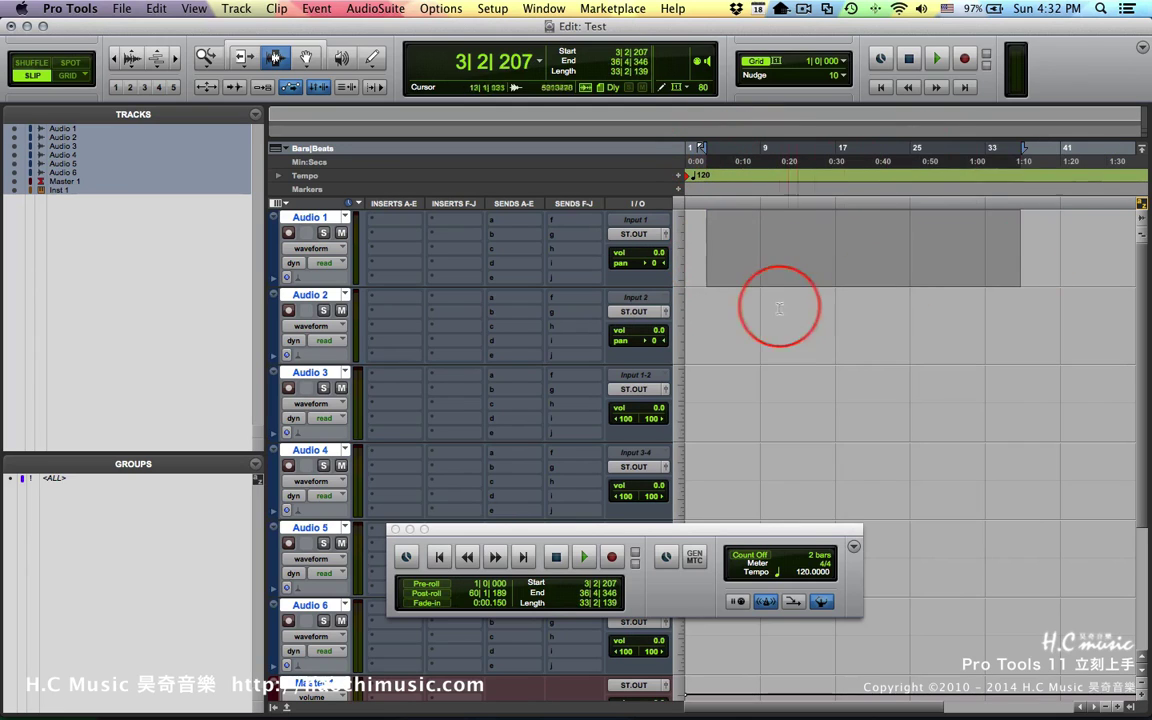
Select an edit range on the Audio 3 track from about bar 32 to bar 57.
click(938, 381)
scroll(938, 381, right, 5)
drag(757, 400, 987, 405)
scroll(987, 405, left, 4)
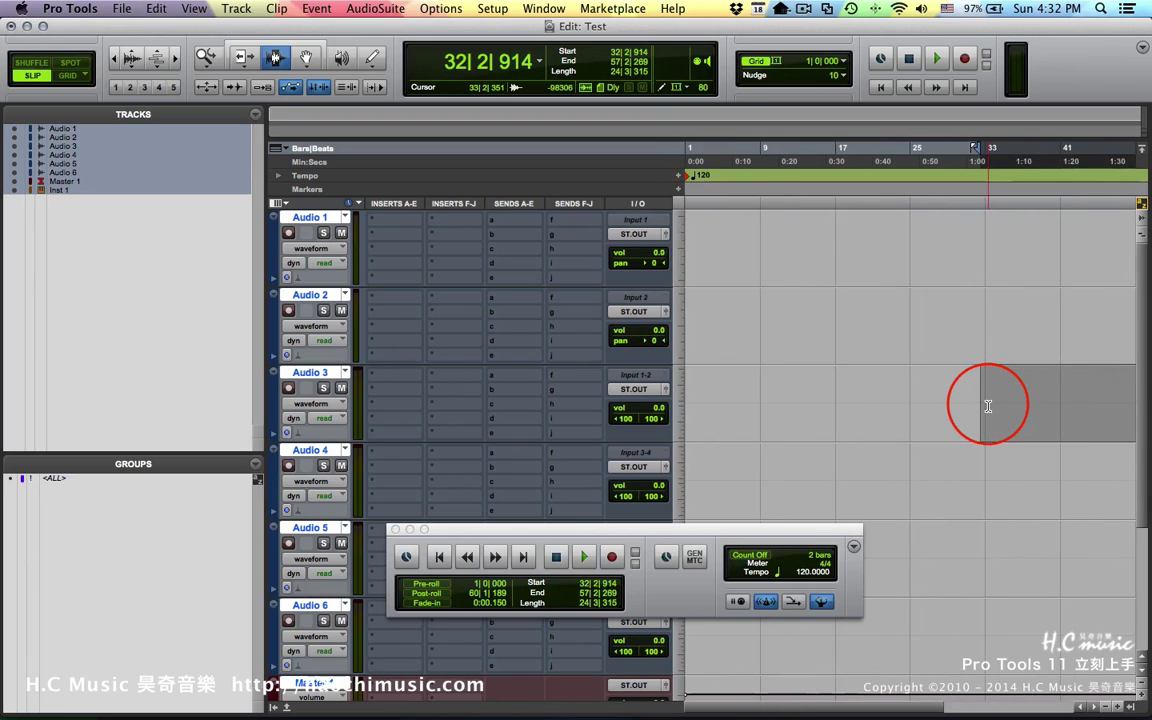
scroll(988, 406, right, 4)
scroll(988, 406, left, 3)
scroll(977, 398, right, 3)
scroll(964, 398, left, 3)
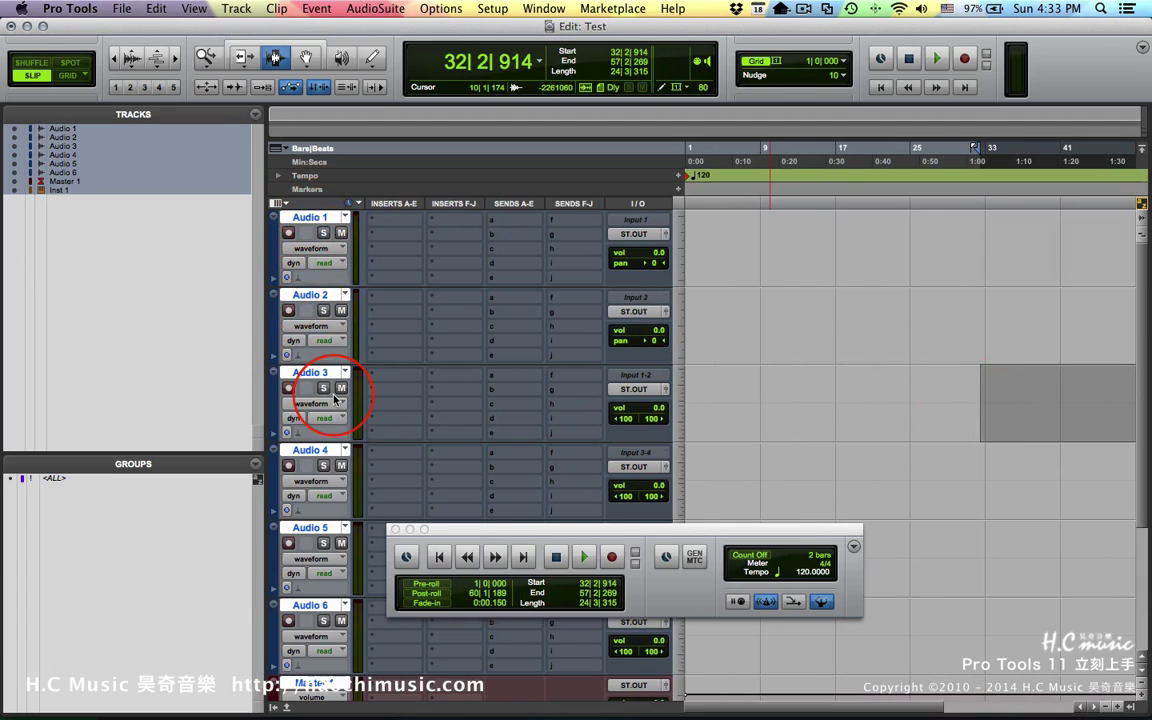
Move the floating Transport window lower to uncover the upper controls of the Inst 1 track.
scroll(334, 398, down, 5)
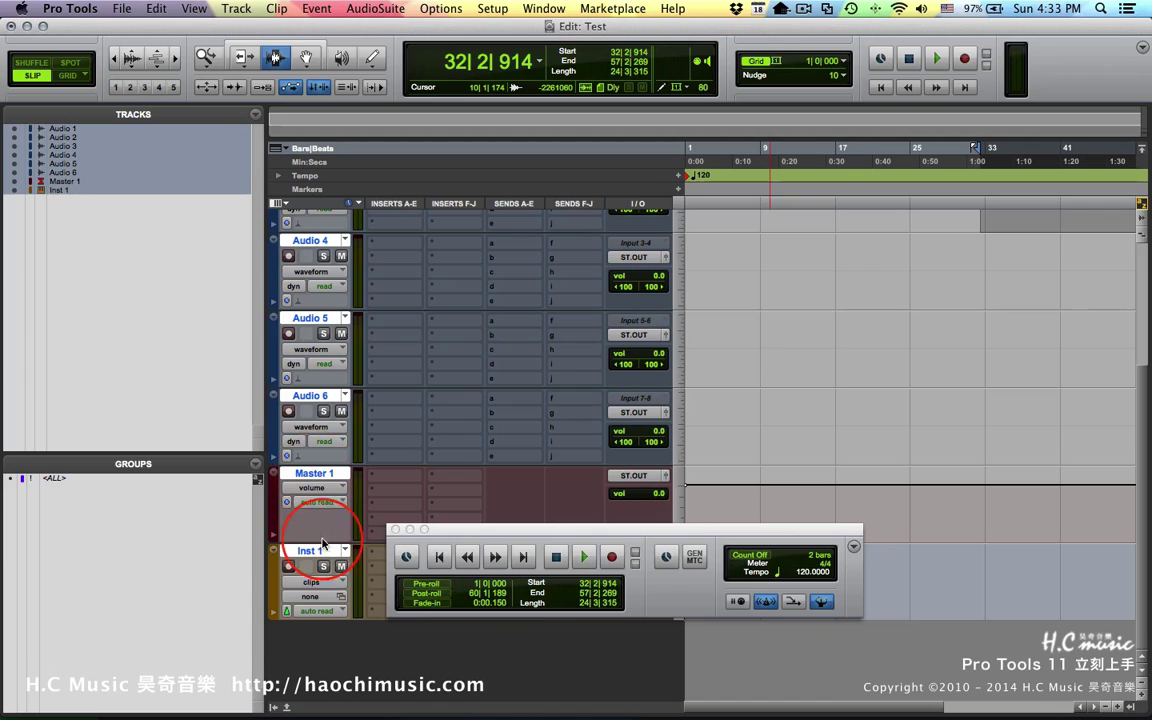
drag(465, 532, 430, 591)
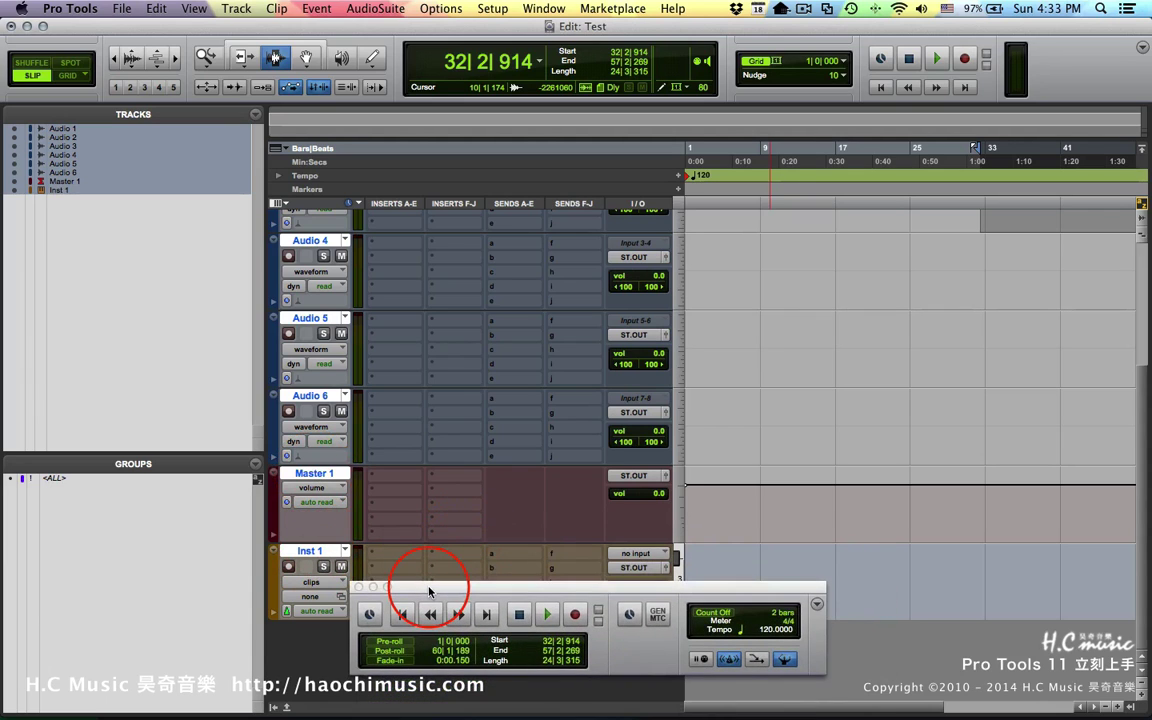
key(Return)
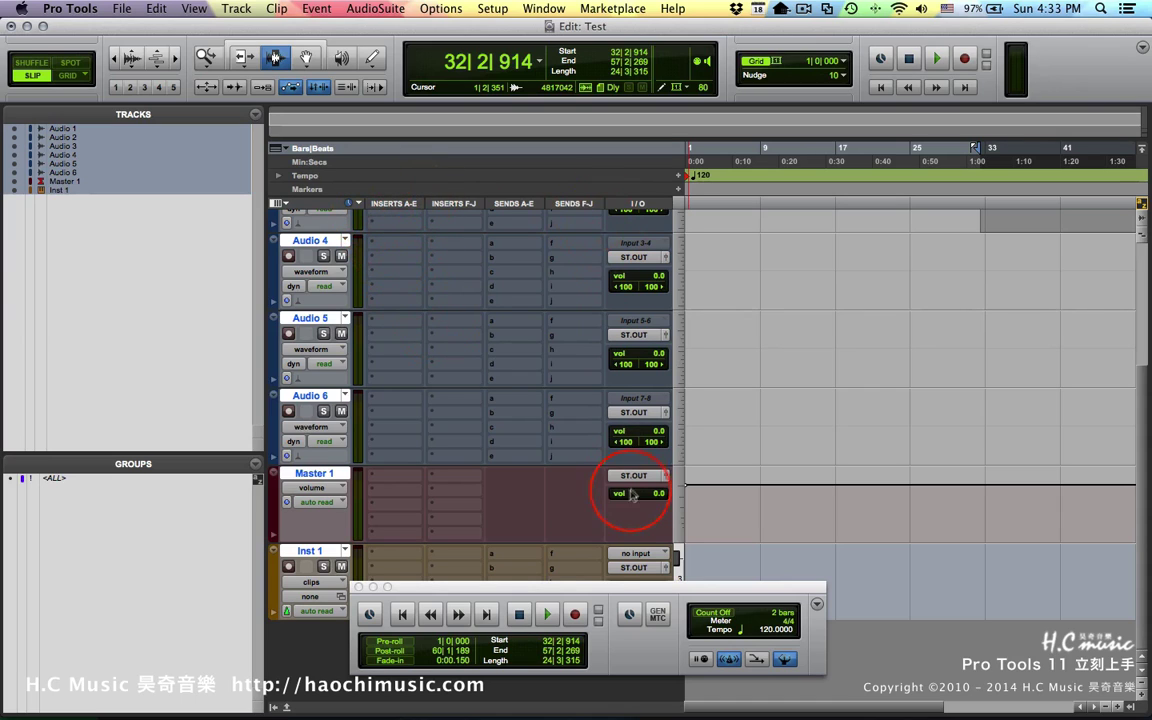
drag(436, 590, 432, 601)
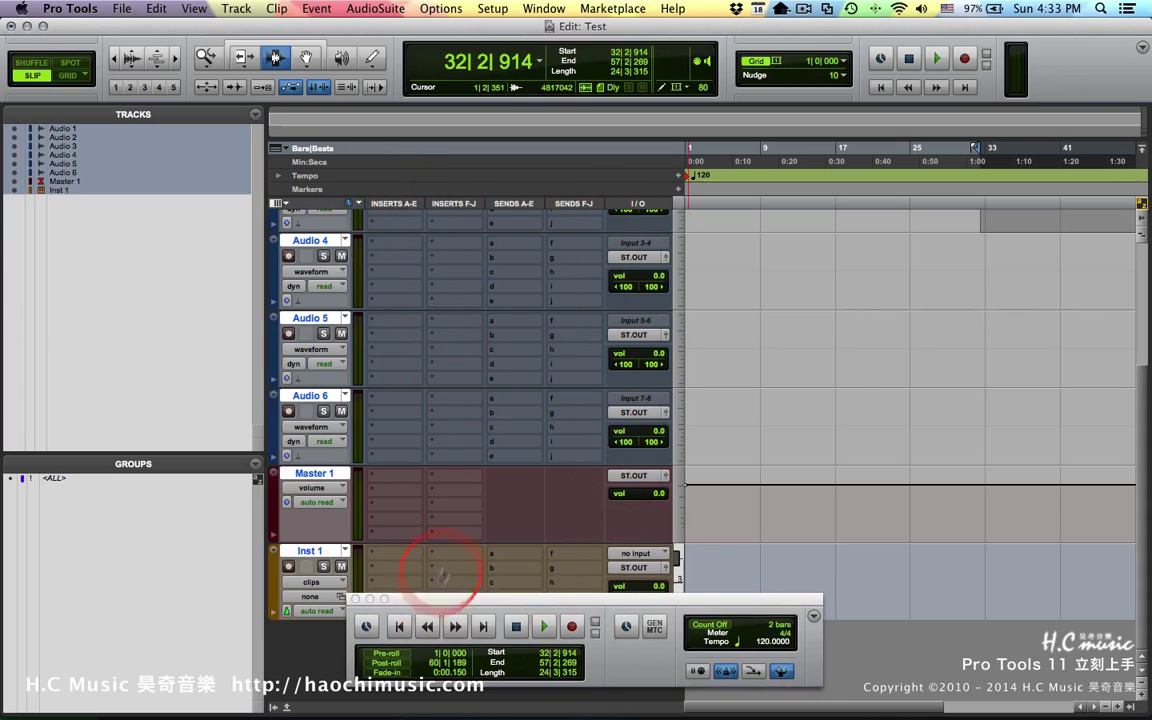
Hide the Inserts A-E, Inserts F-J, Sends F-J and Sends A-E columns in the Edit window.
click(284, 205)
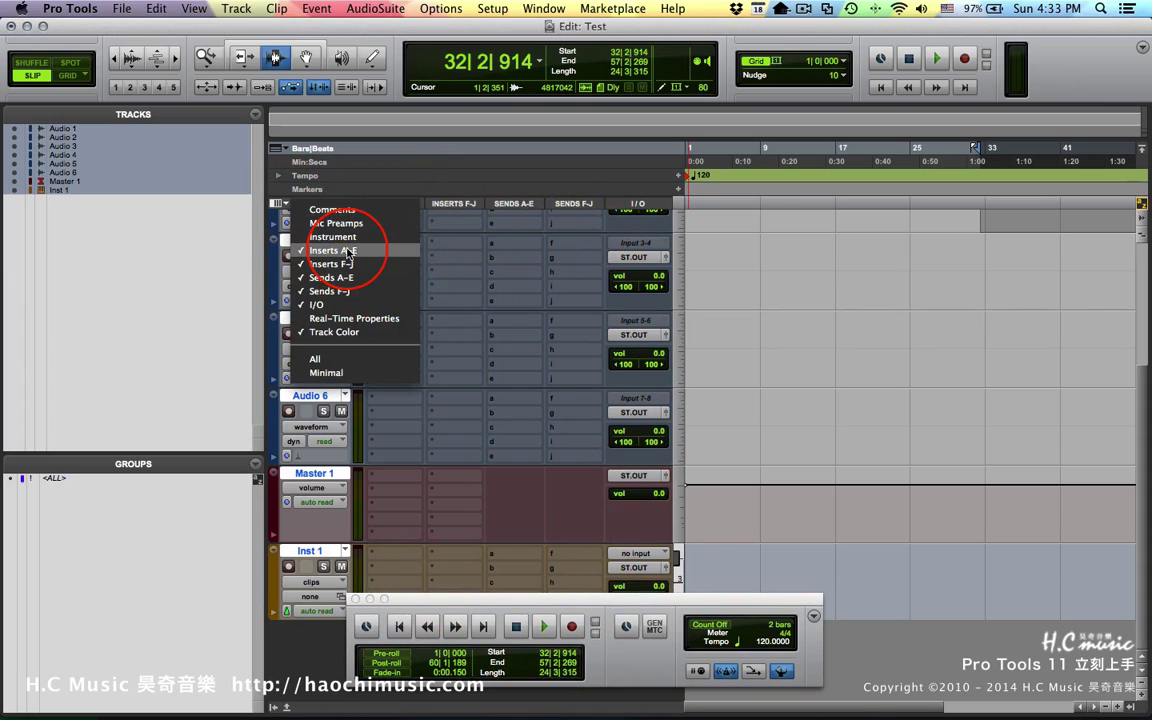
click(443, 279)
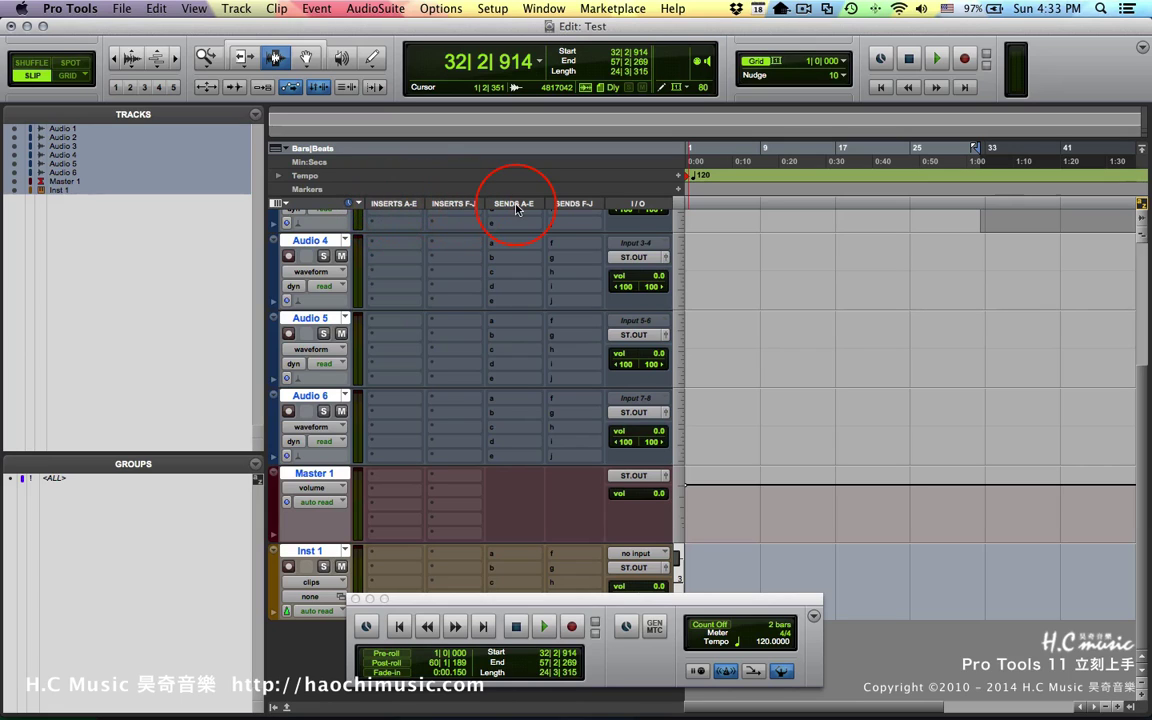
click(284, 204)
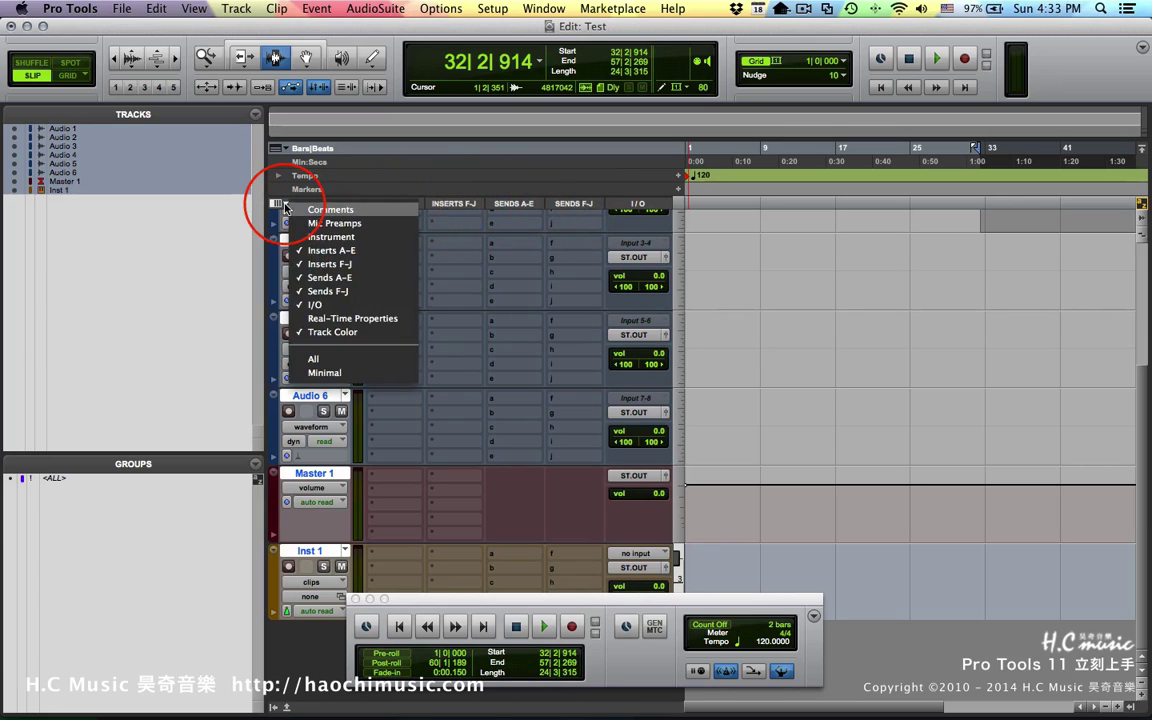
click(322, 258)
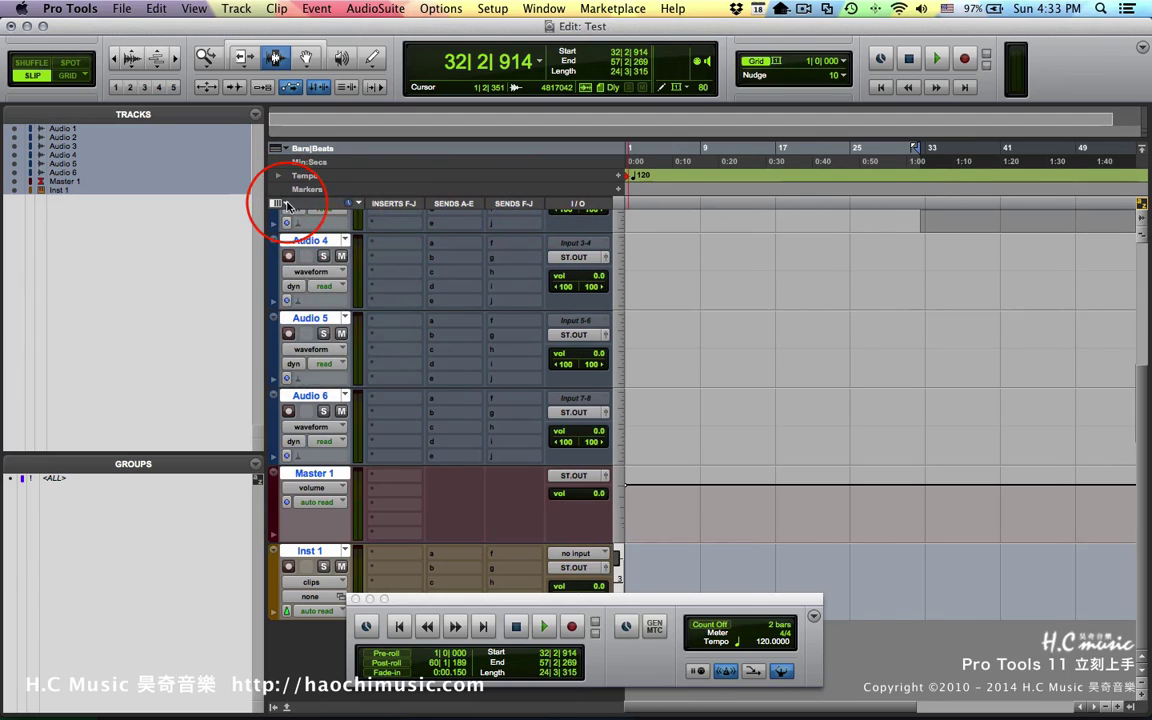
click(286, 205)
click(322, 272)
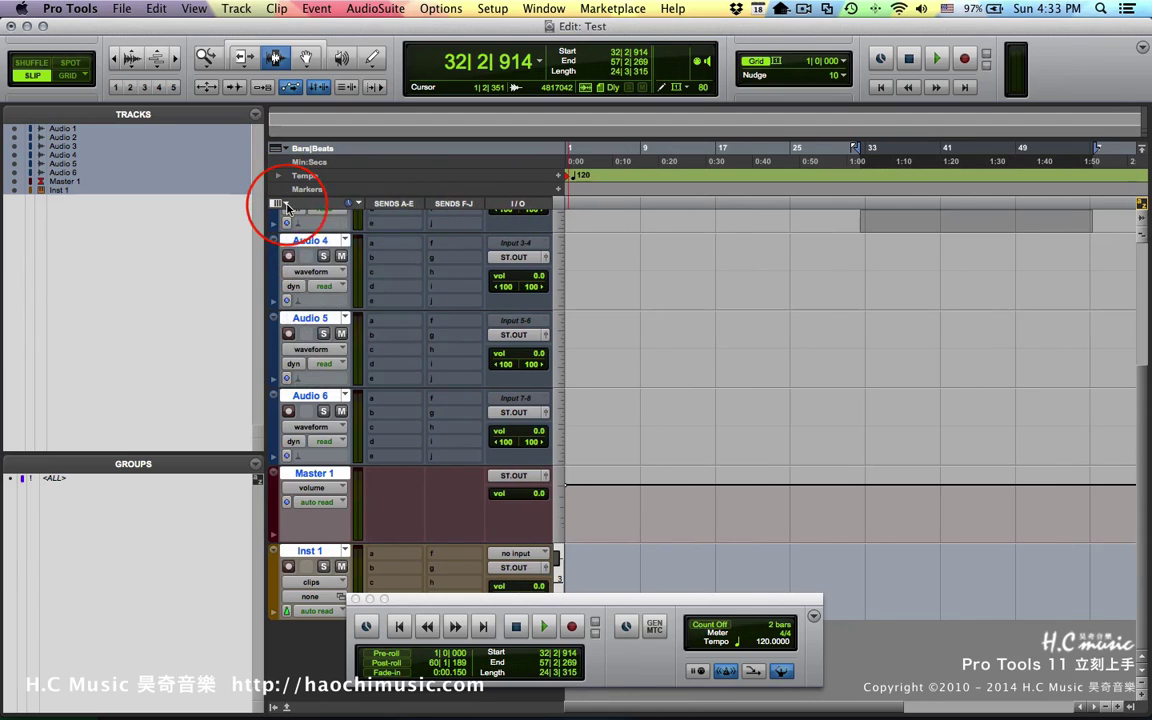
click(286, 205)
click(330, 291)
click(288, 205)
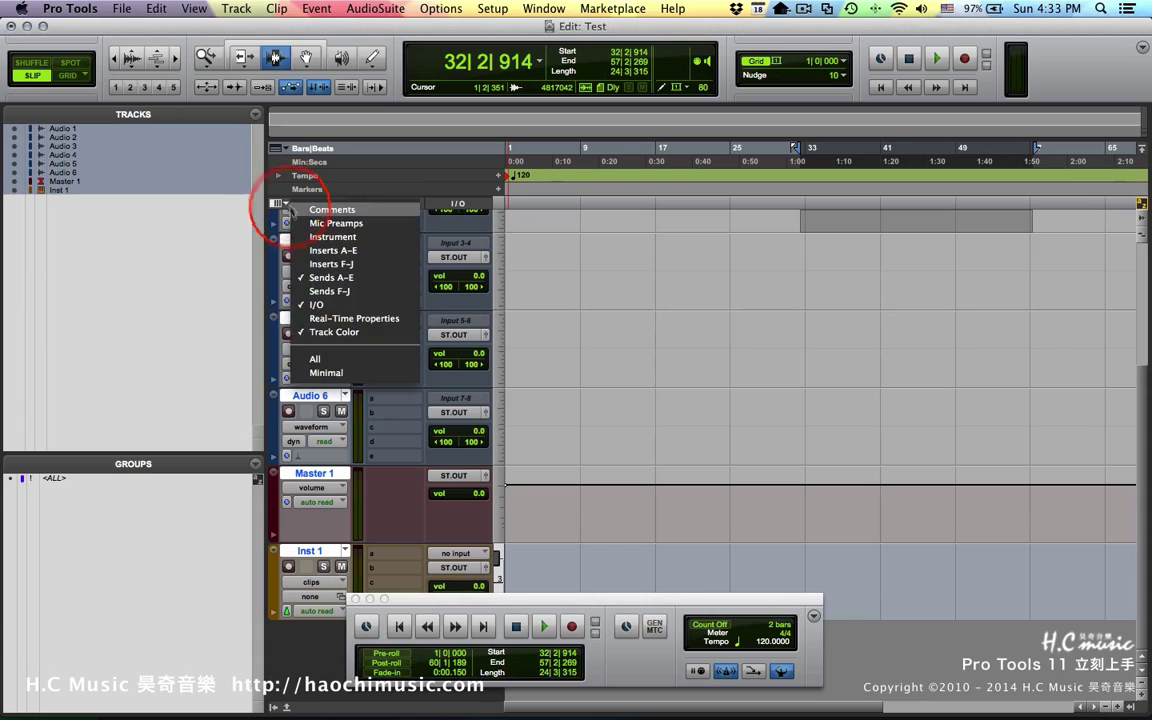
click(322, 277)
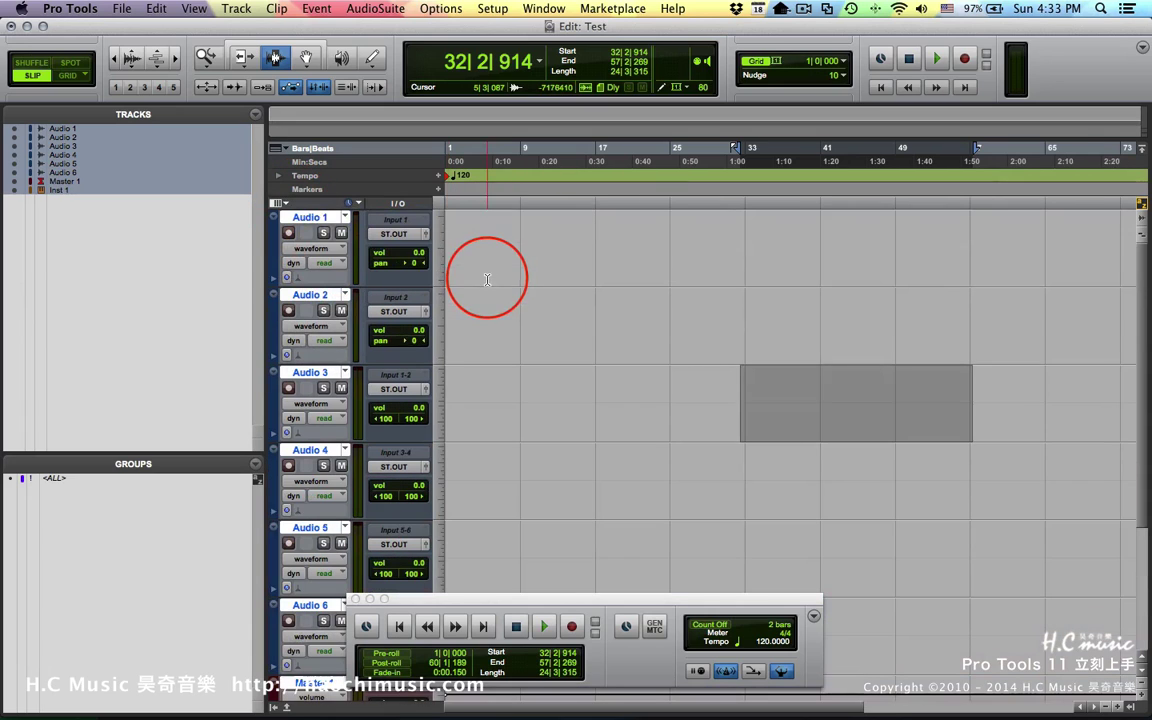
Hide the I/O column and the track colors in the Edit window.
click(286, 205)
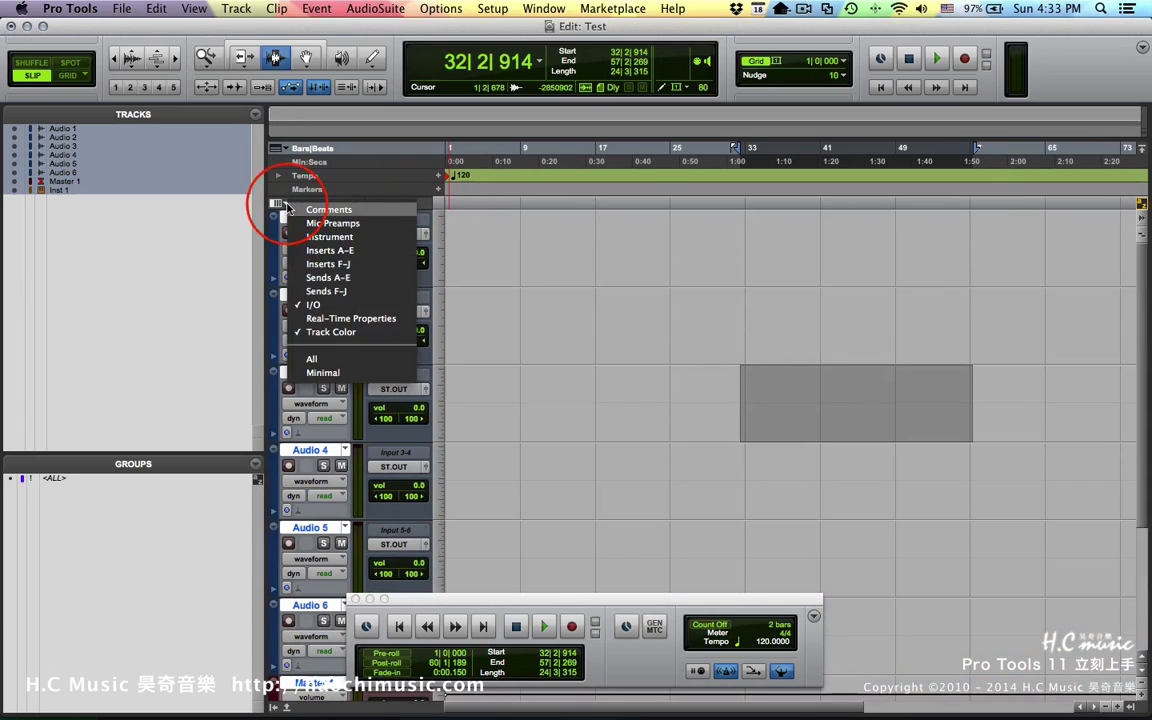
click(316, 304)
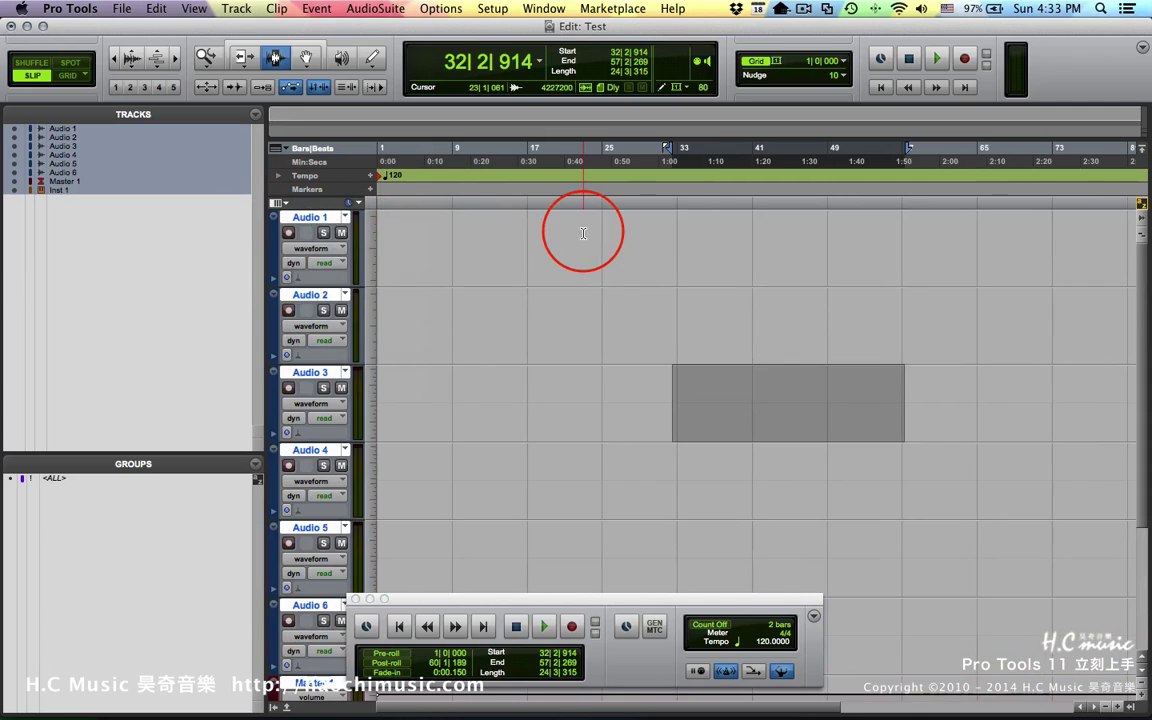
click(286, 205)
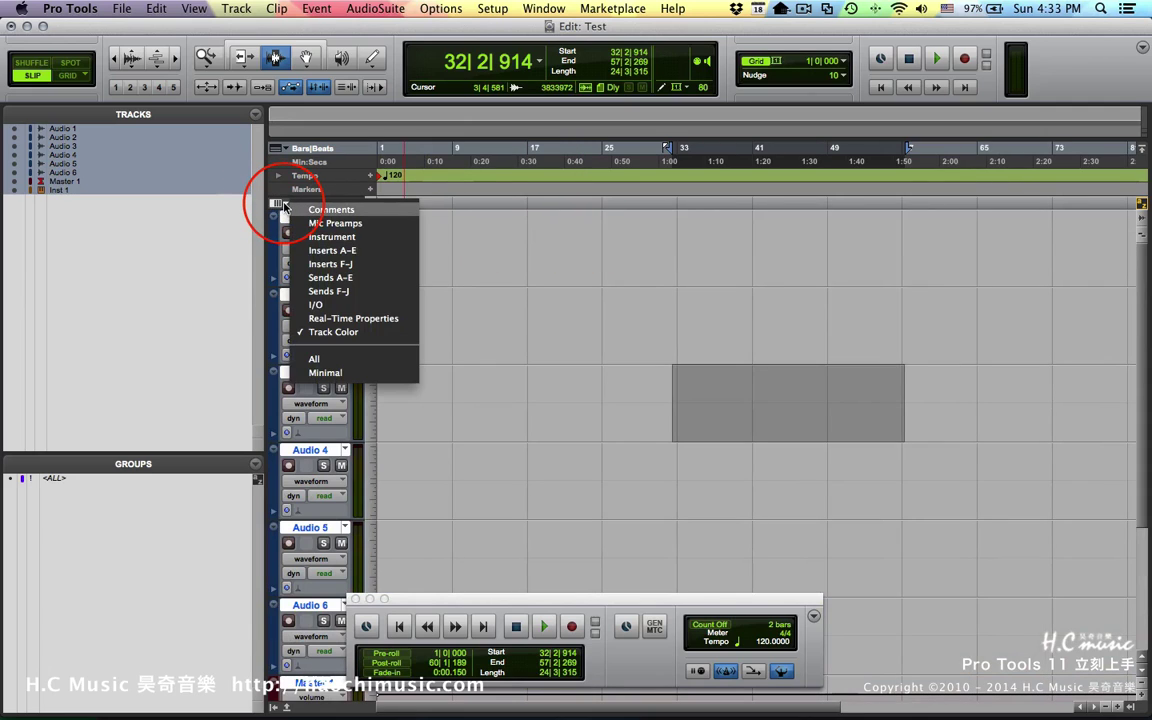
click(318, 331)
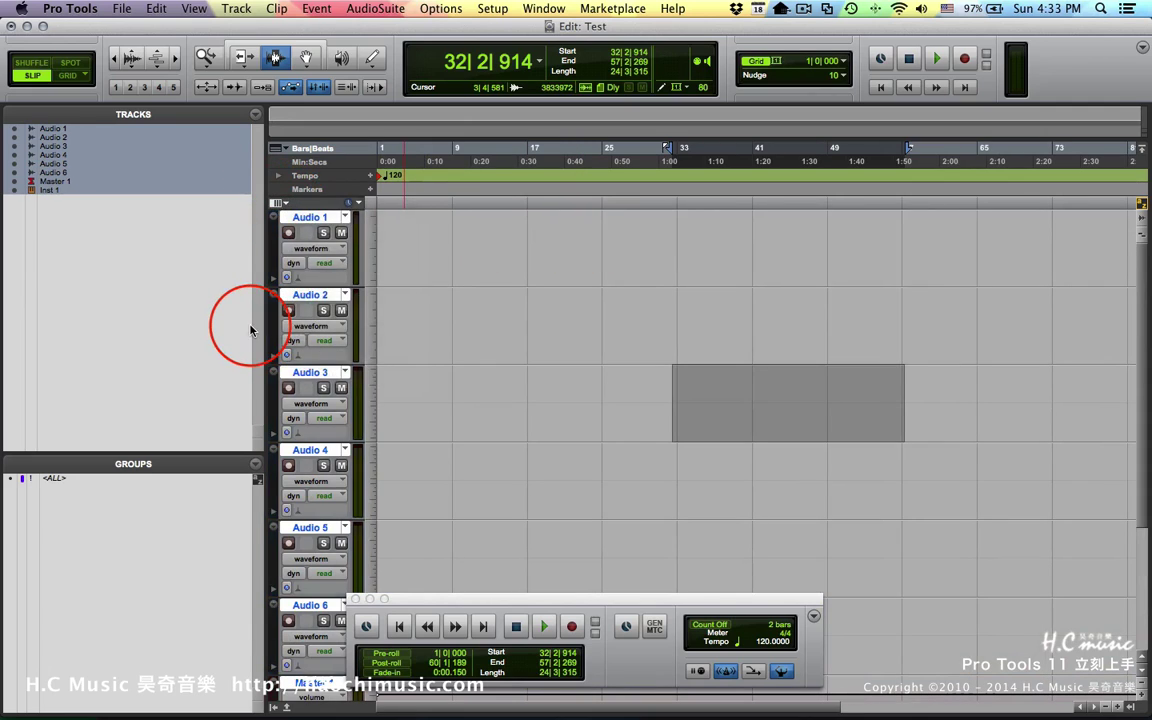
Show the track colors and the I/O column in the Edit window again.
click(279, 203)
click(330, 331)
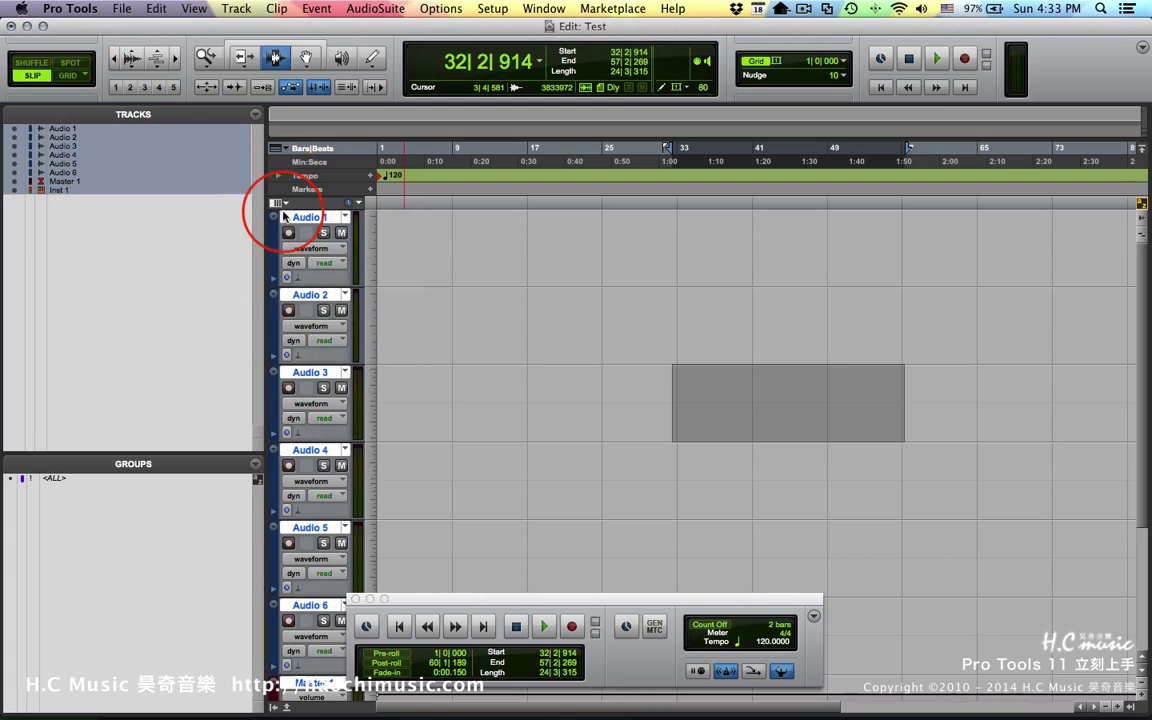
click(279, 204)
click(315, 304)
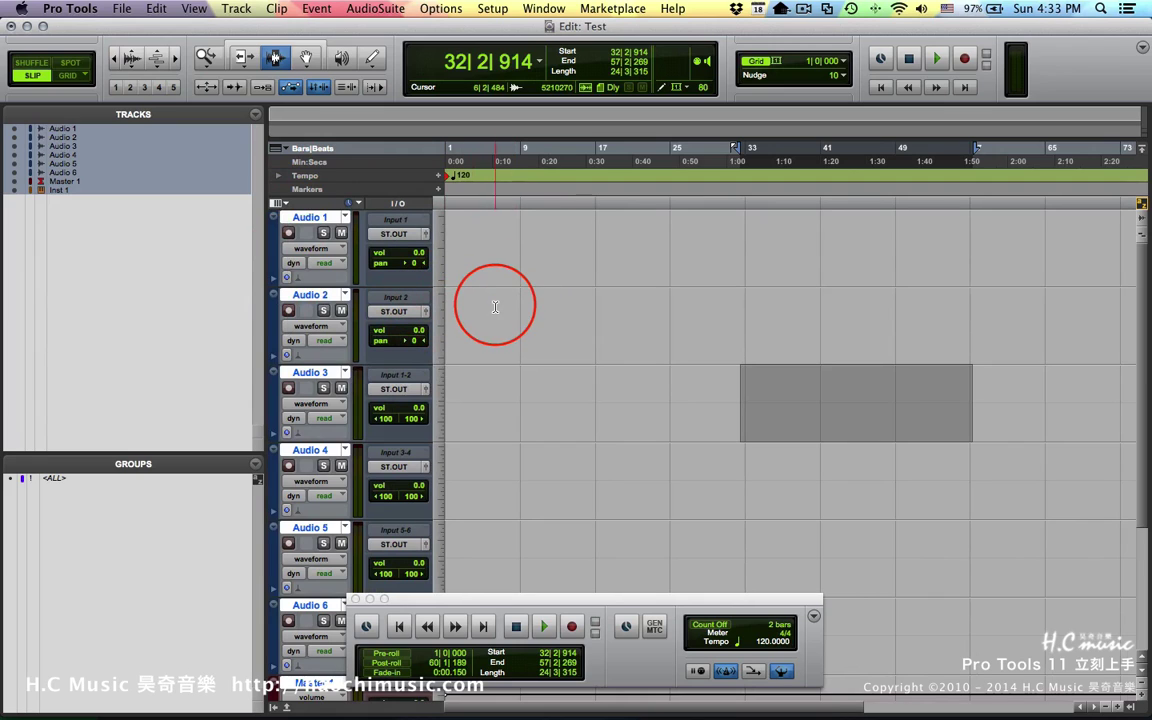
click(487, 283)
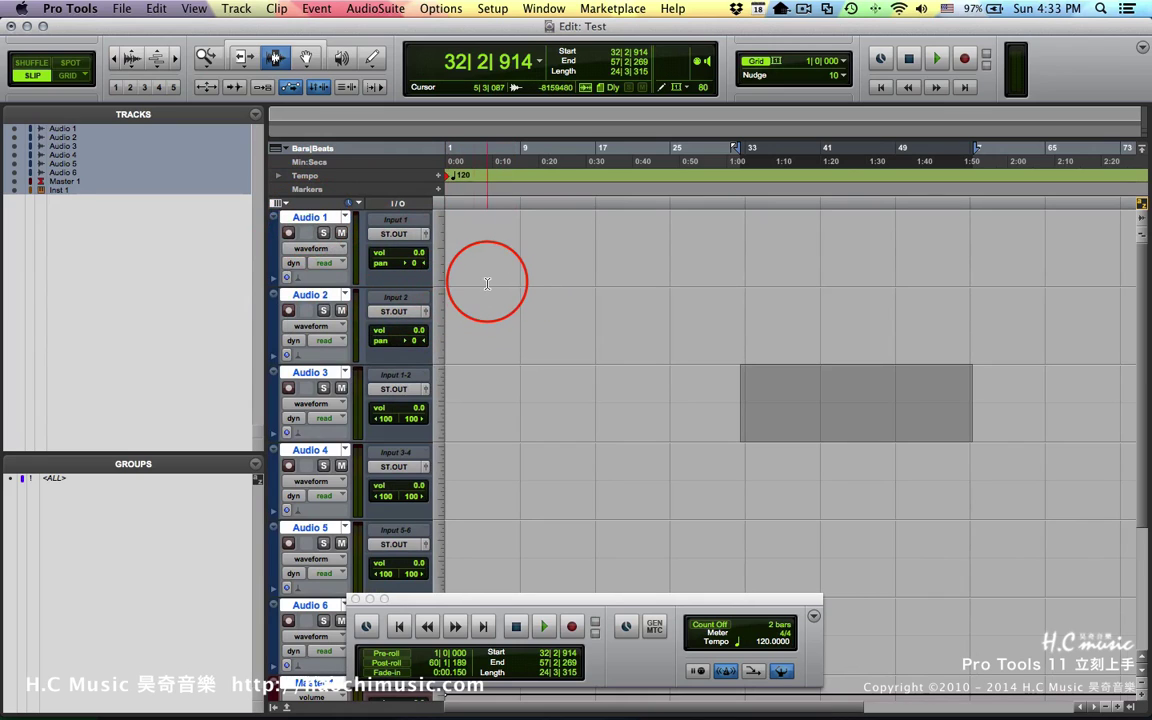
scroll(487, 283, down, 3)
scroll(487, 283, up, 3)
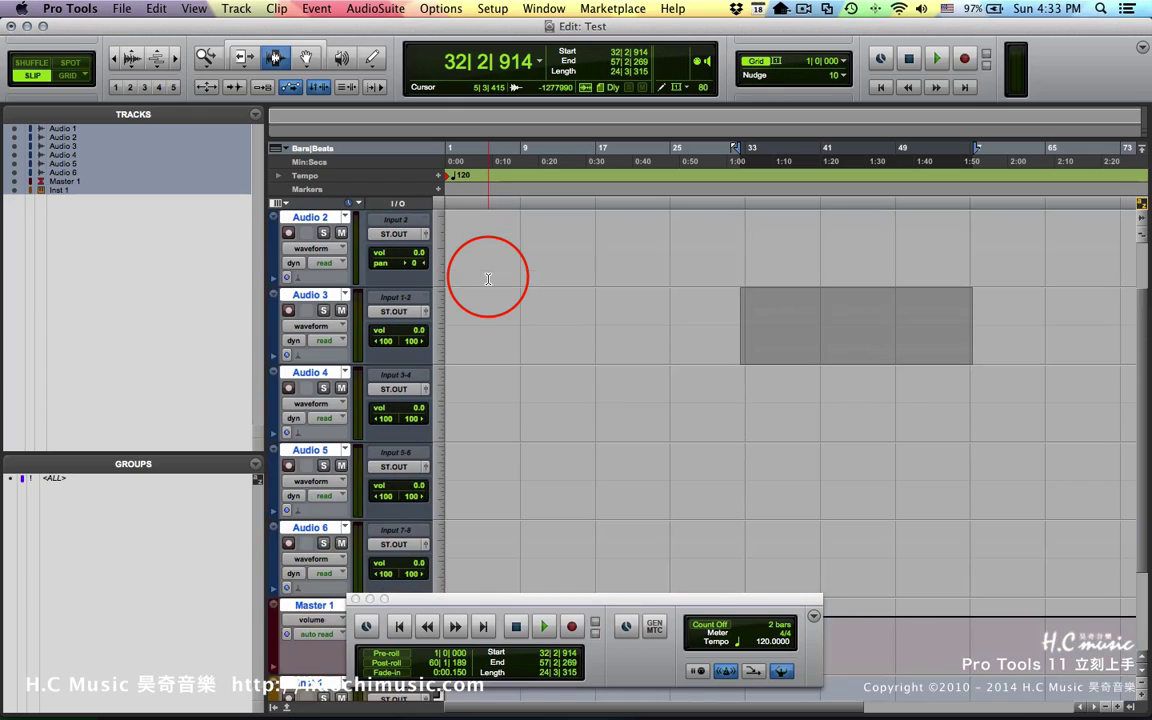
click(479, 277)
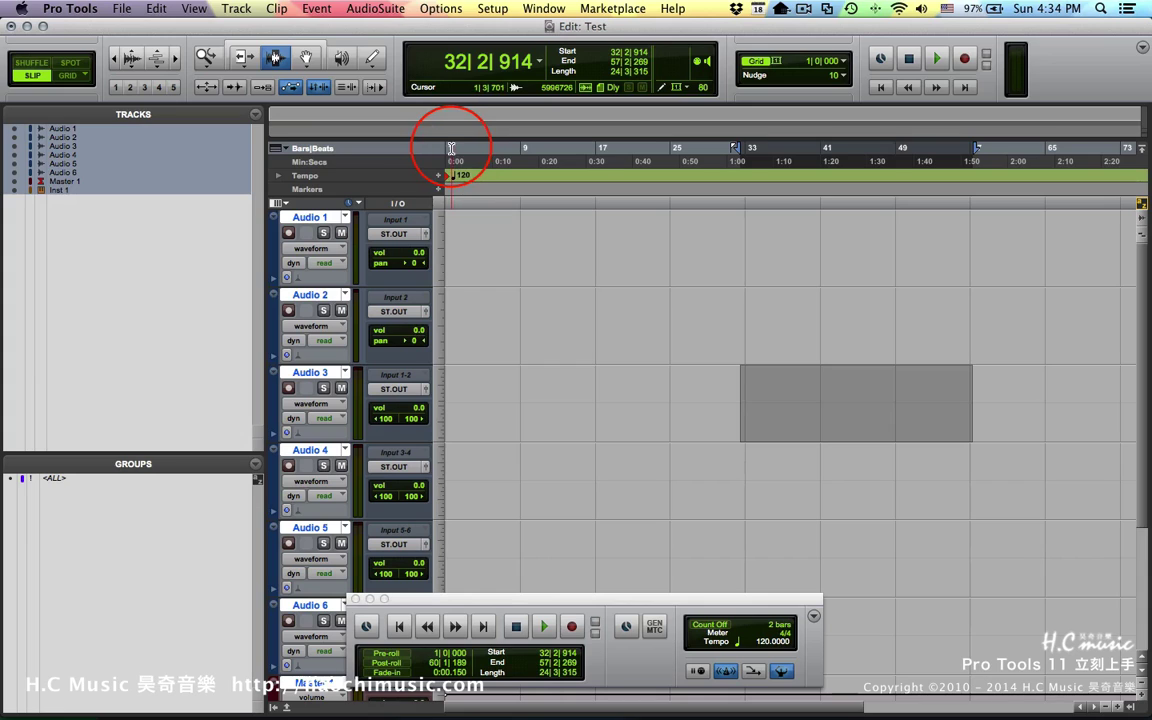
Expand and collapse the Tempo ruler's editor, and examine which rulers can be displayed.
click(279, 178)
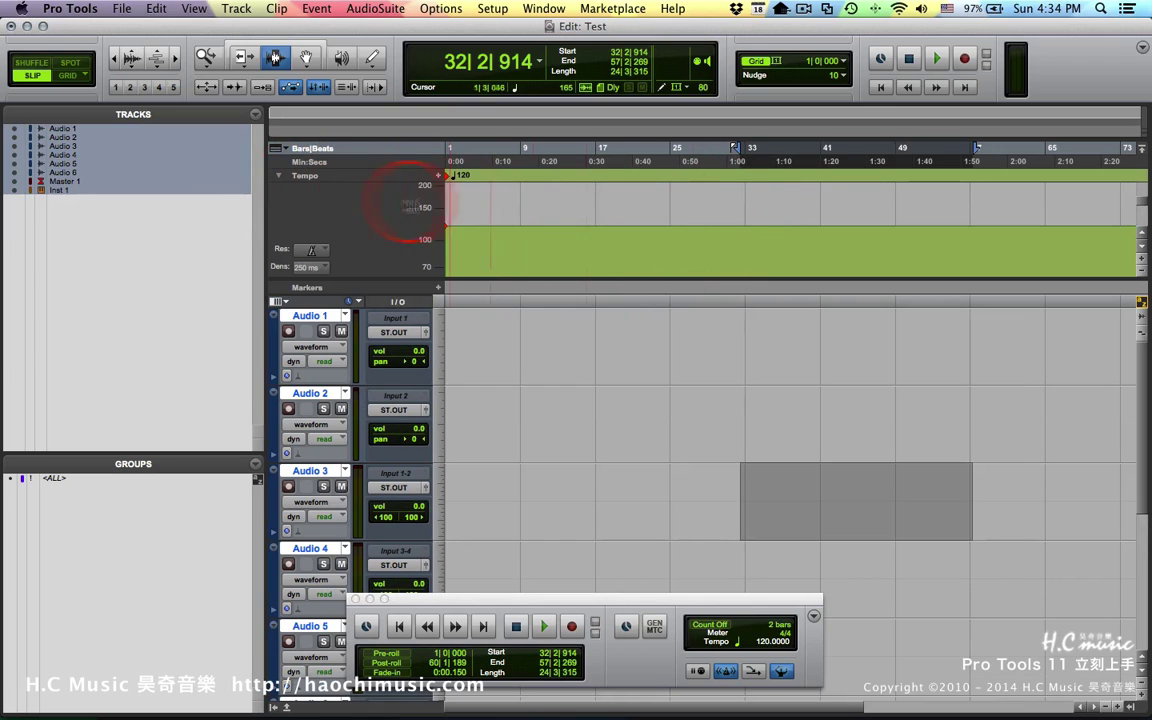
click(279, 177)
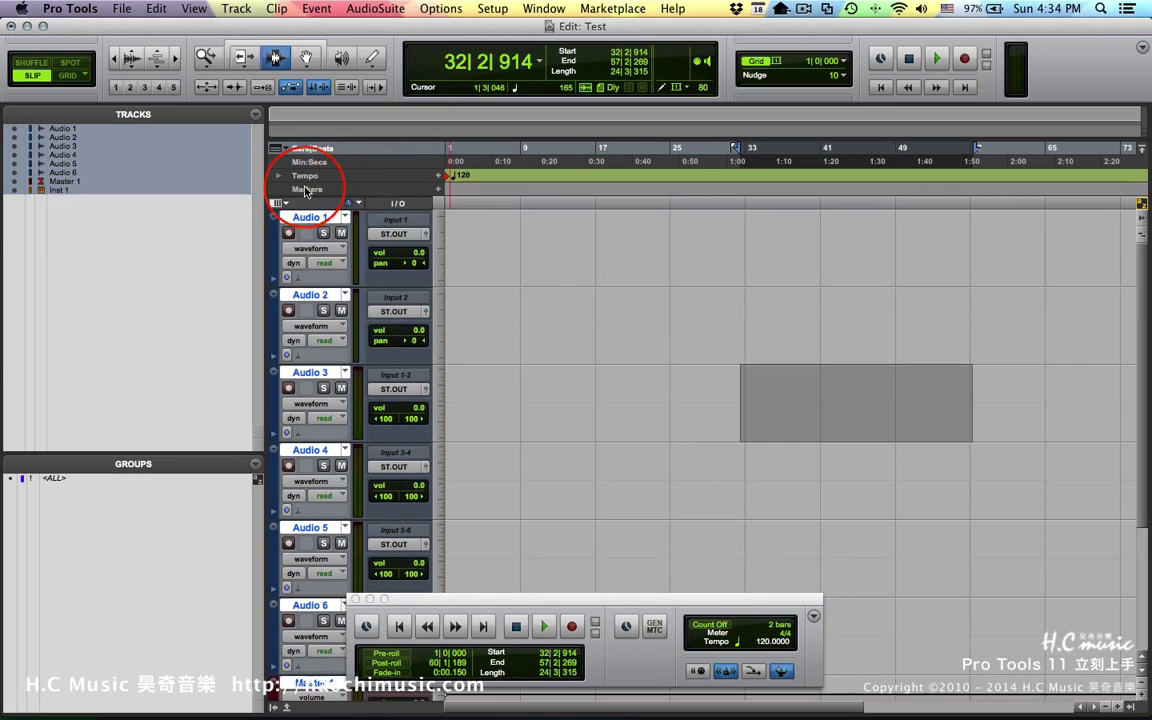
click(272, 149)
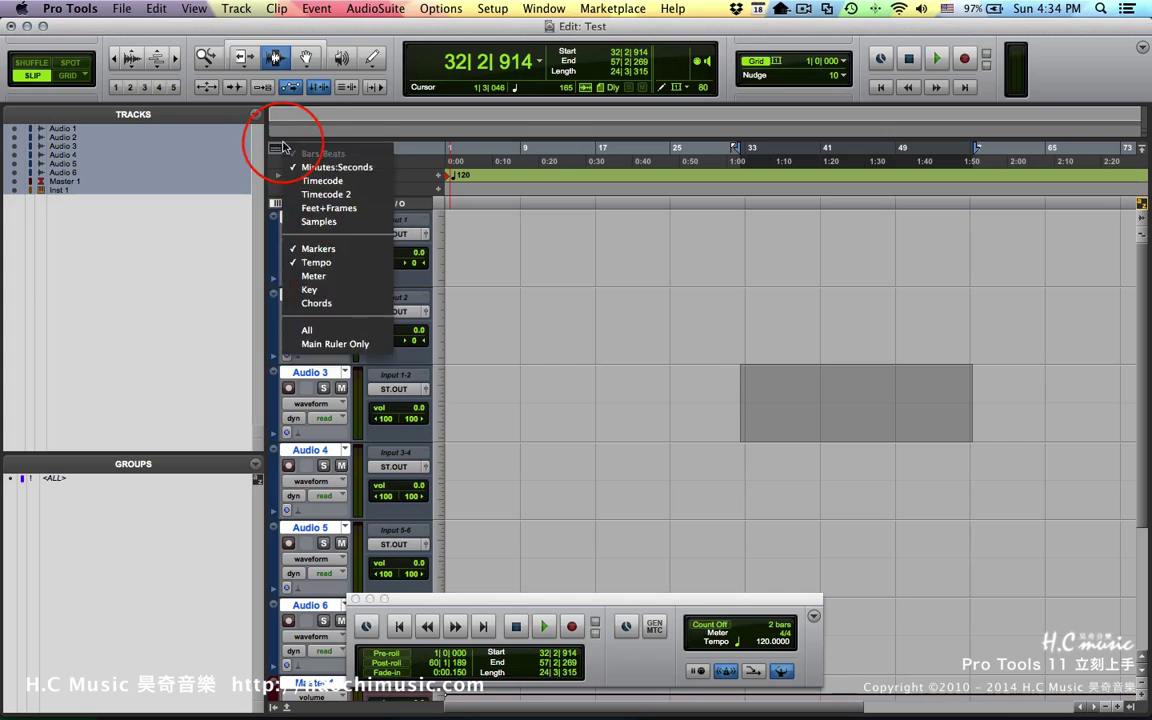
click(283, 146)
click(285, 149)
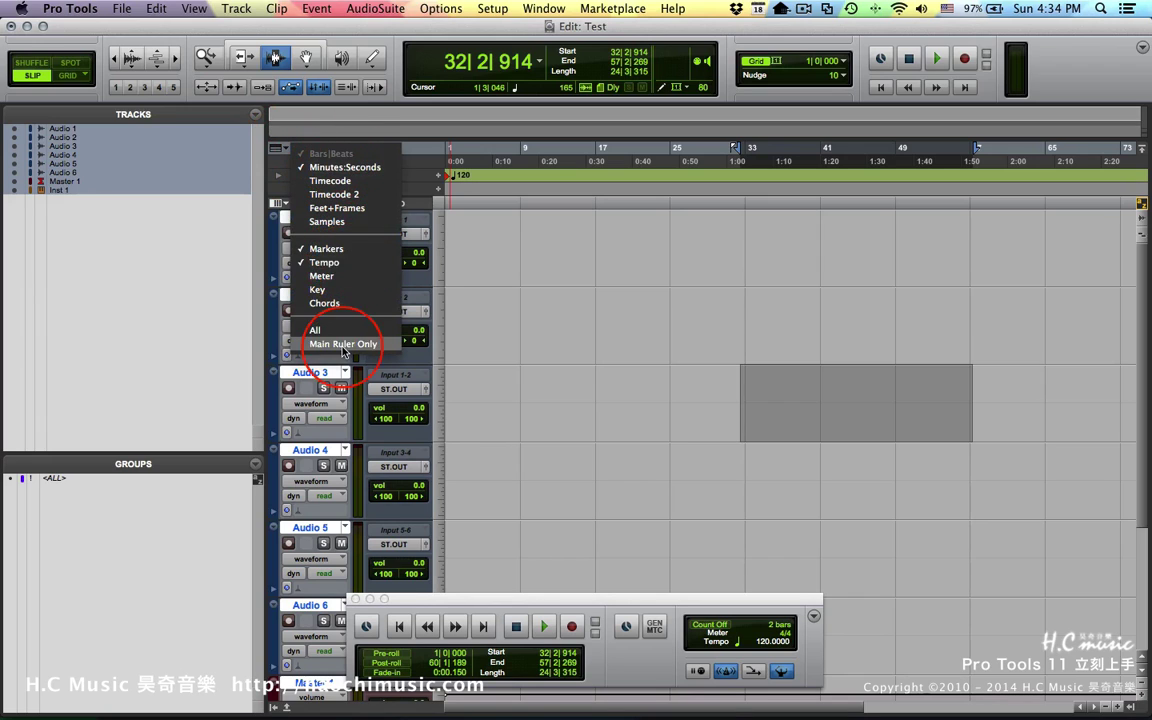
click(474, 233)
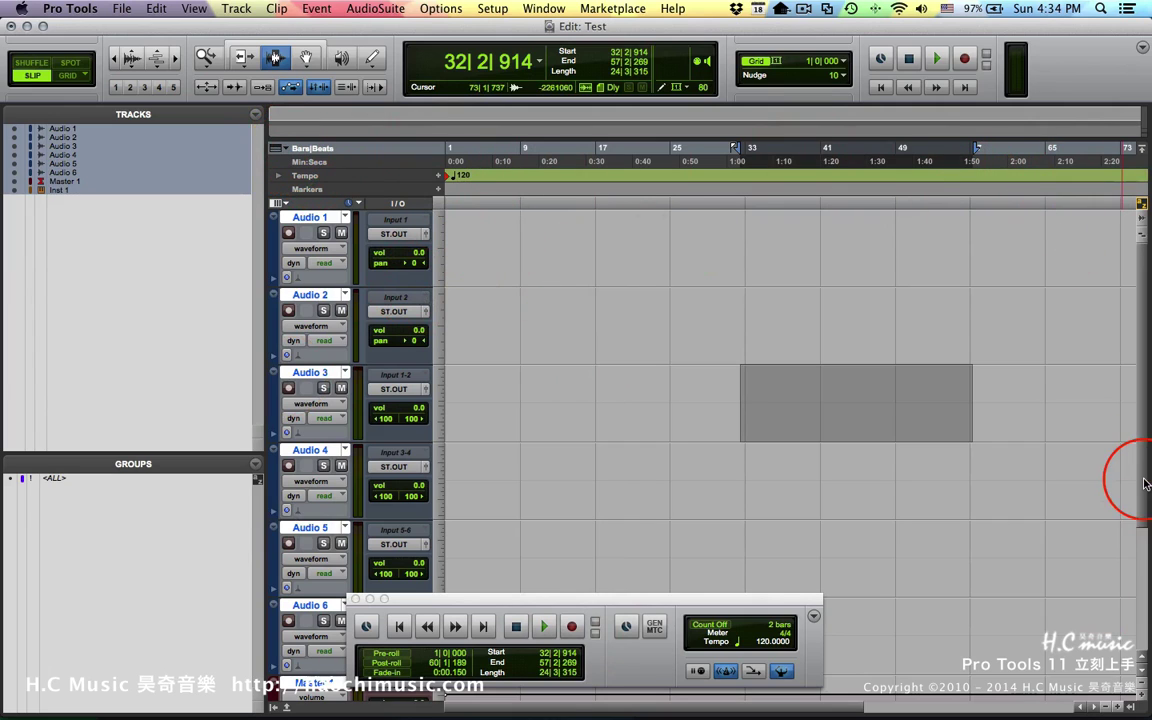
Hide the Universe view above the rulers and show it again.
click(1143, 149)
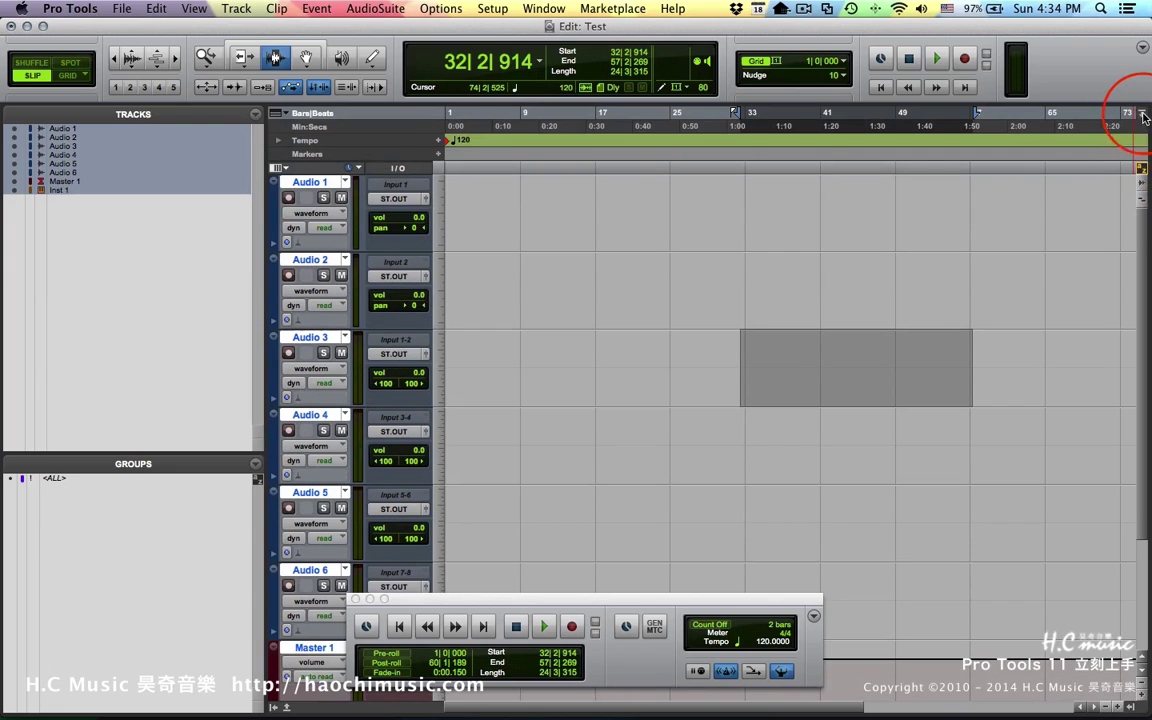
click(1143, 117)
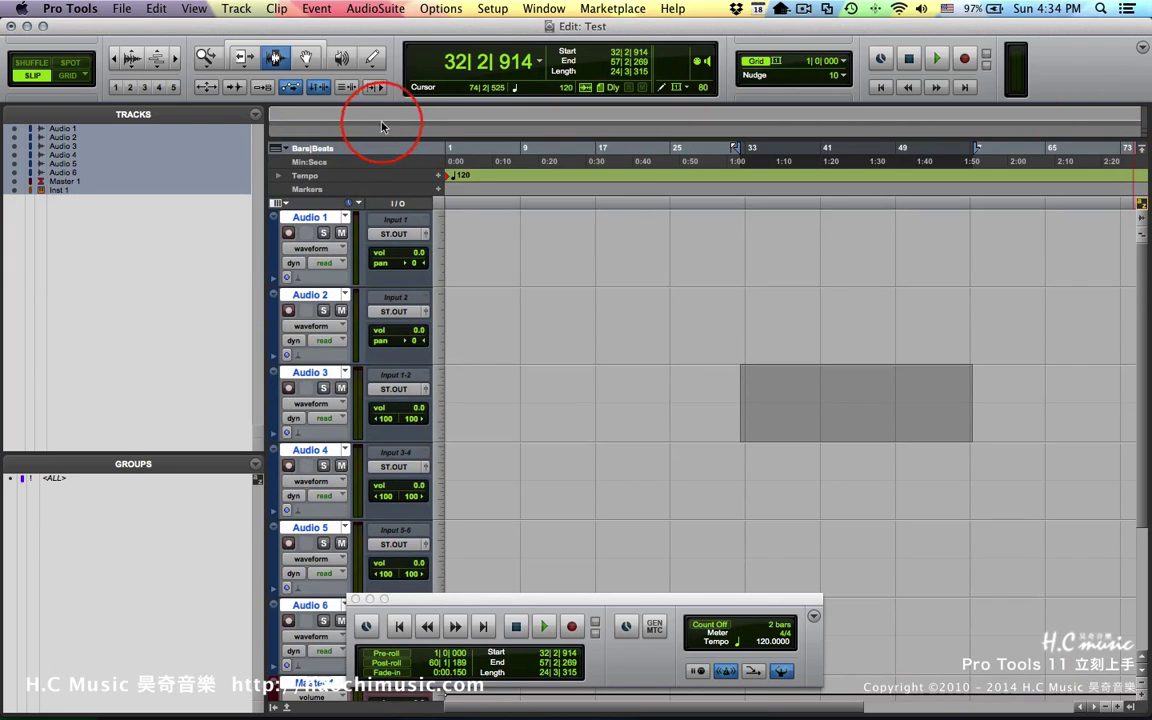
Toggle the Universe view above the rulers off and on two times.
mouse_move(381, 125)
mouse_down()
mouse_move(441, 124)
mouse_move(432, 103)
mouse_move(380, 116)
mouse_move(605, 131)
mouse_move(727, 113)
mouse_move(386, 95)
mouse_move(381, 134)
mouse_move(375, 101)
mouse_up()
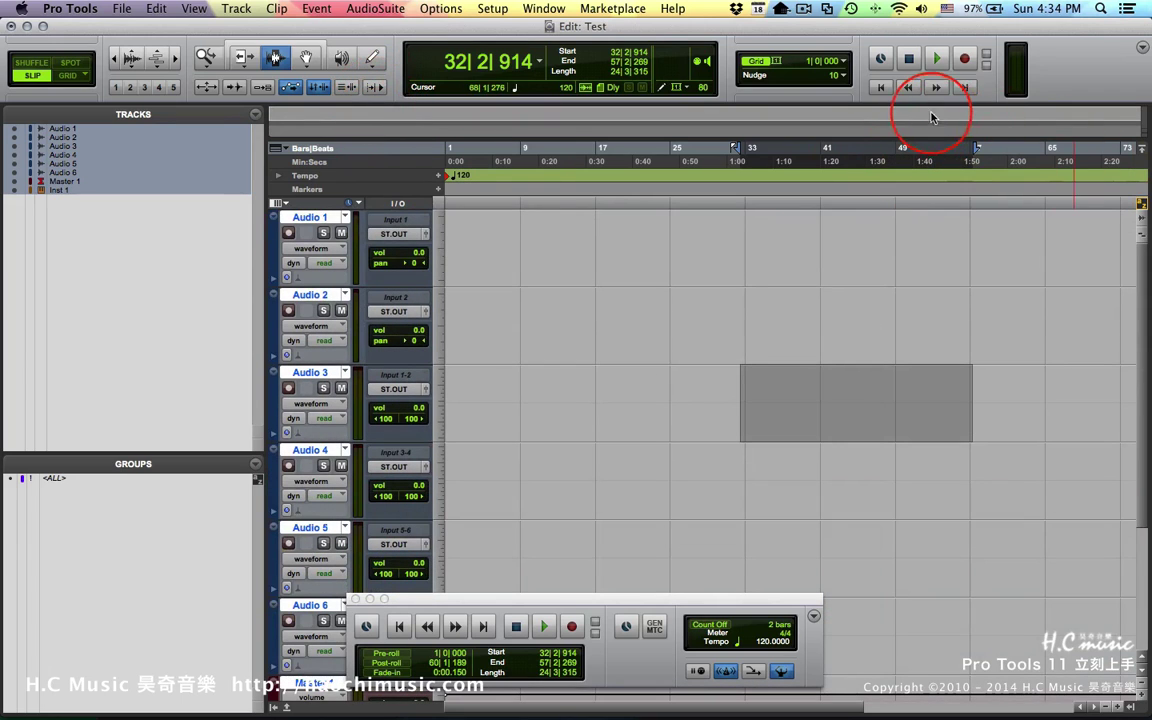
drag(930, 117, 713, 150)
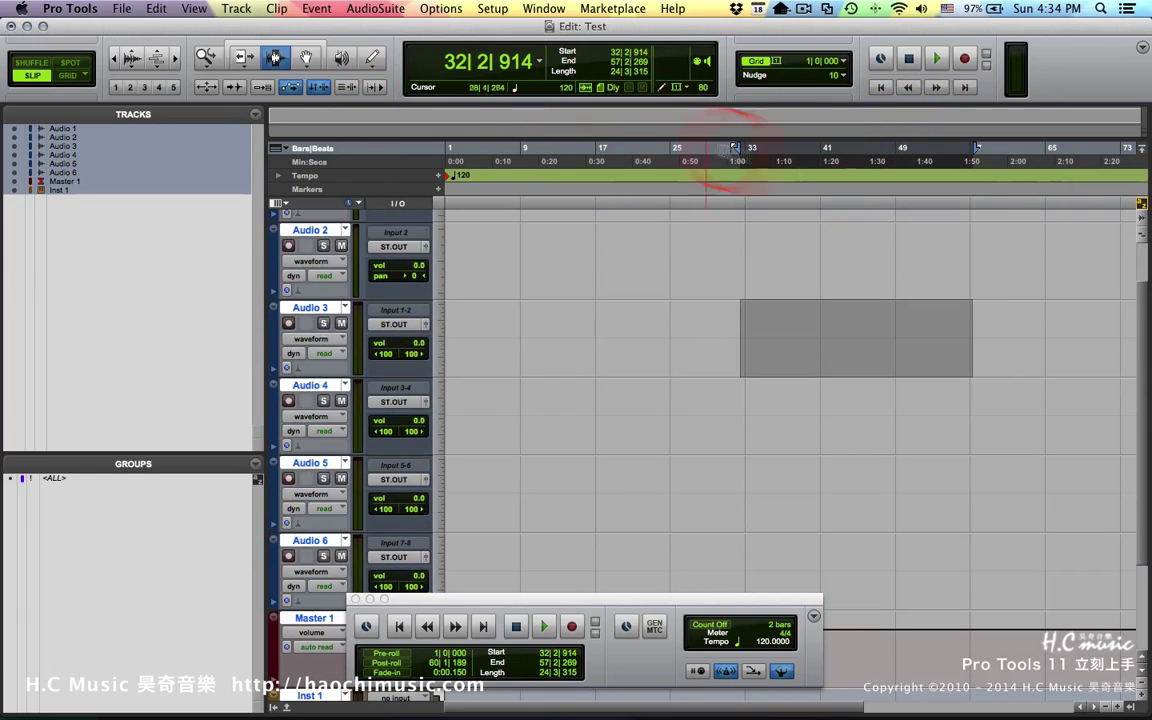
click(1143, 150)
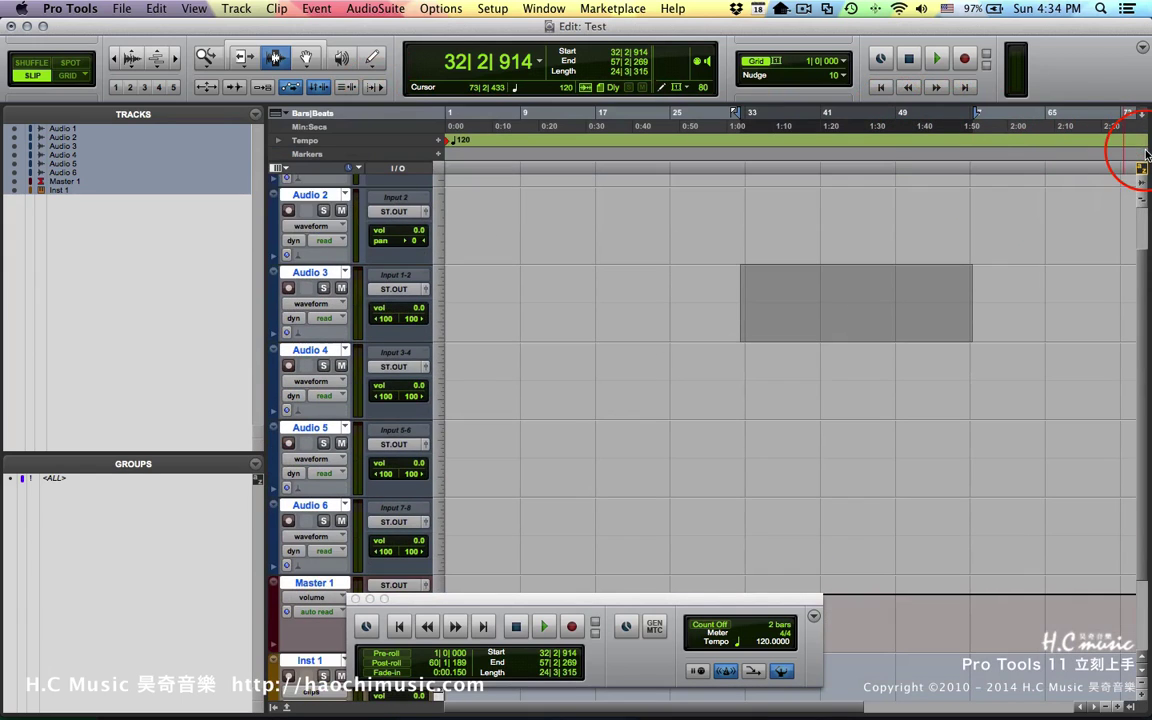
click(1143, 115)
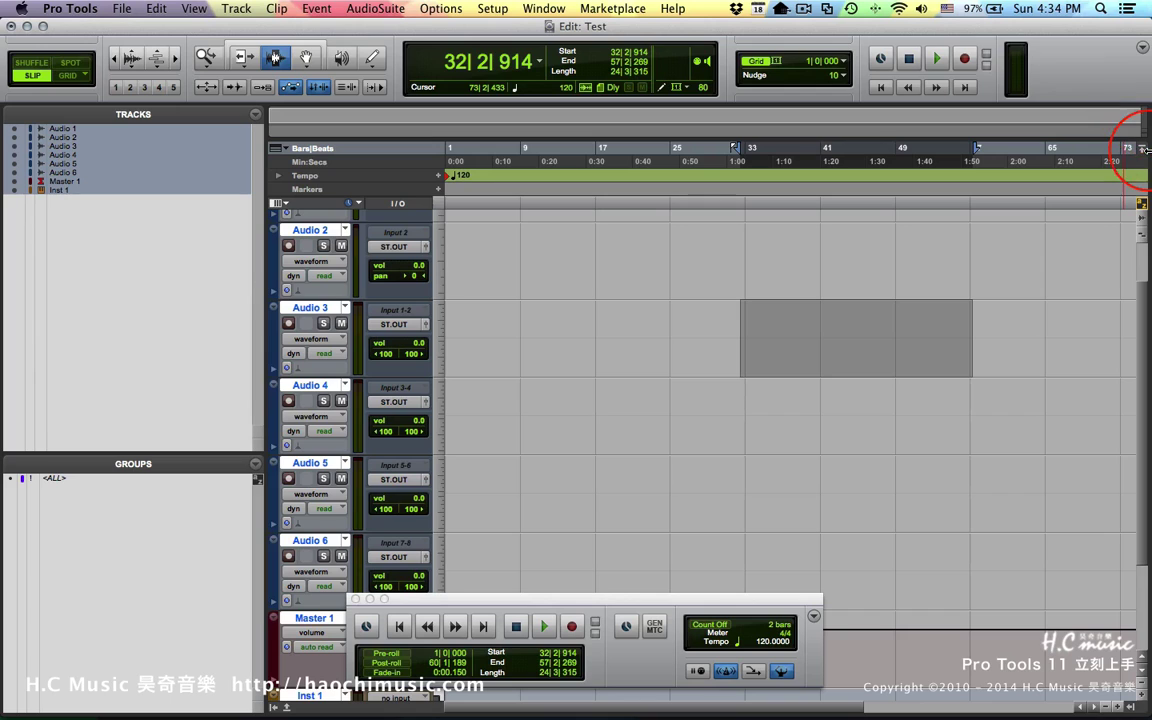
click(1143, 150)
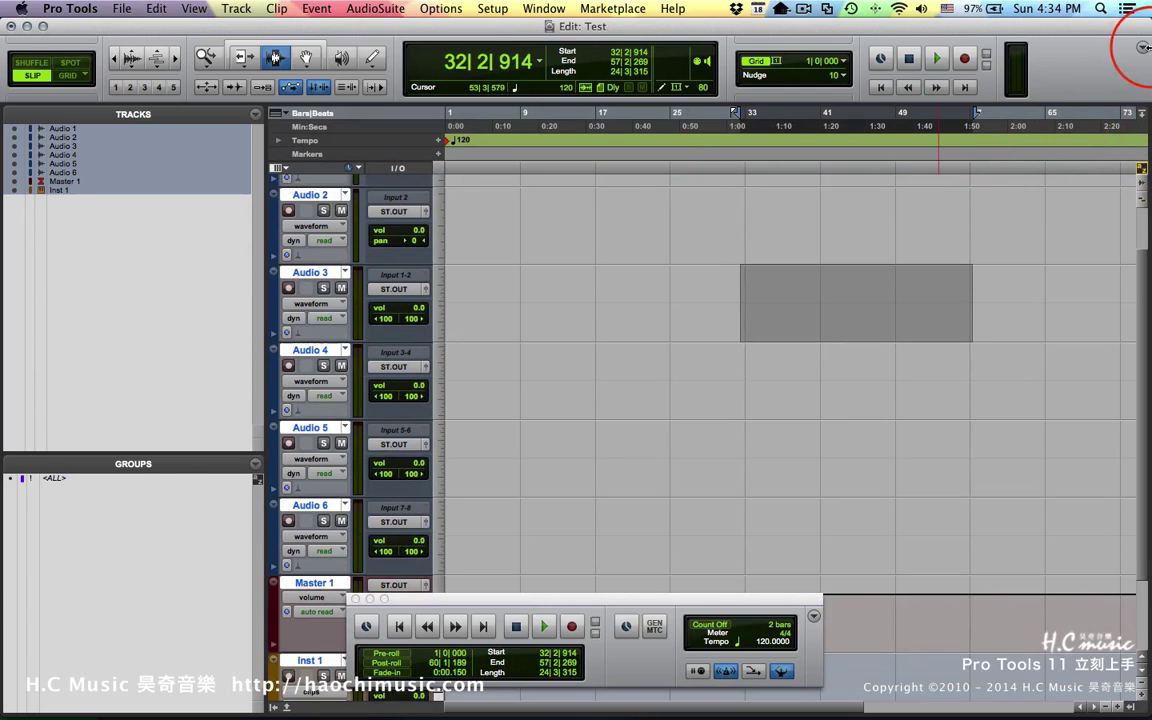
click(1143, 115)
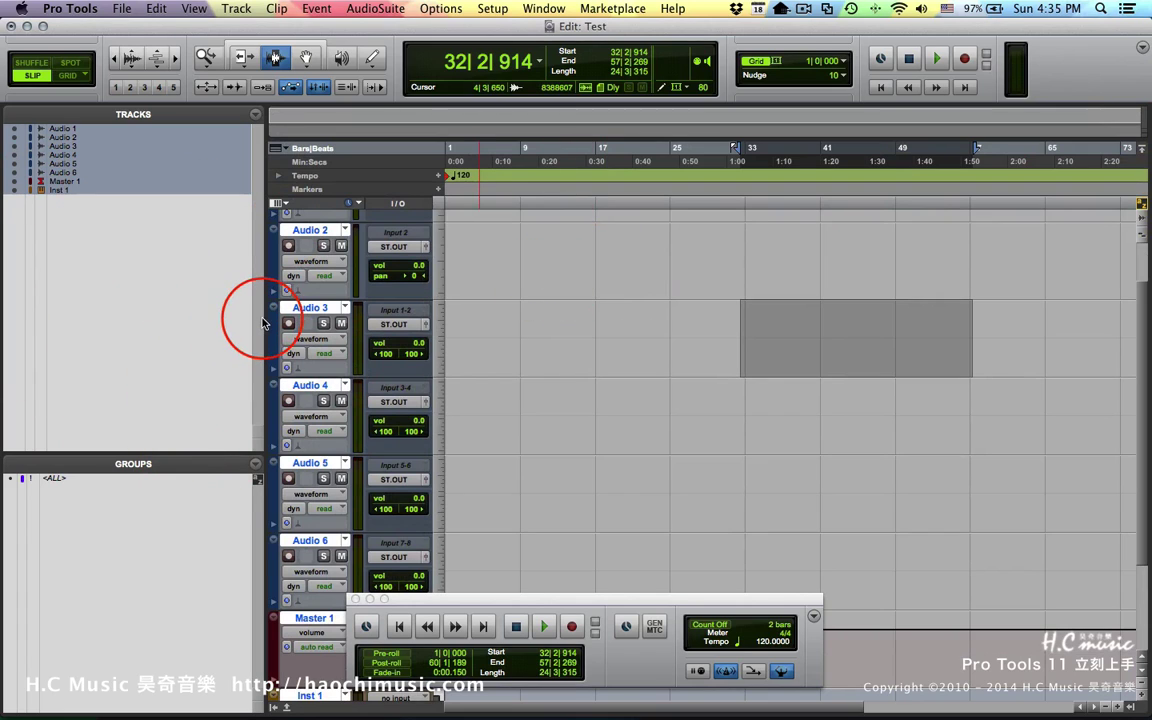
Narrow the Tracks and Groups lists to about half their width, and hide and show them twice.
drag(264, 318, 135, 335)
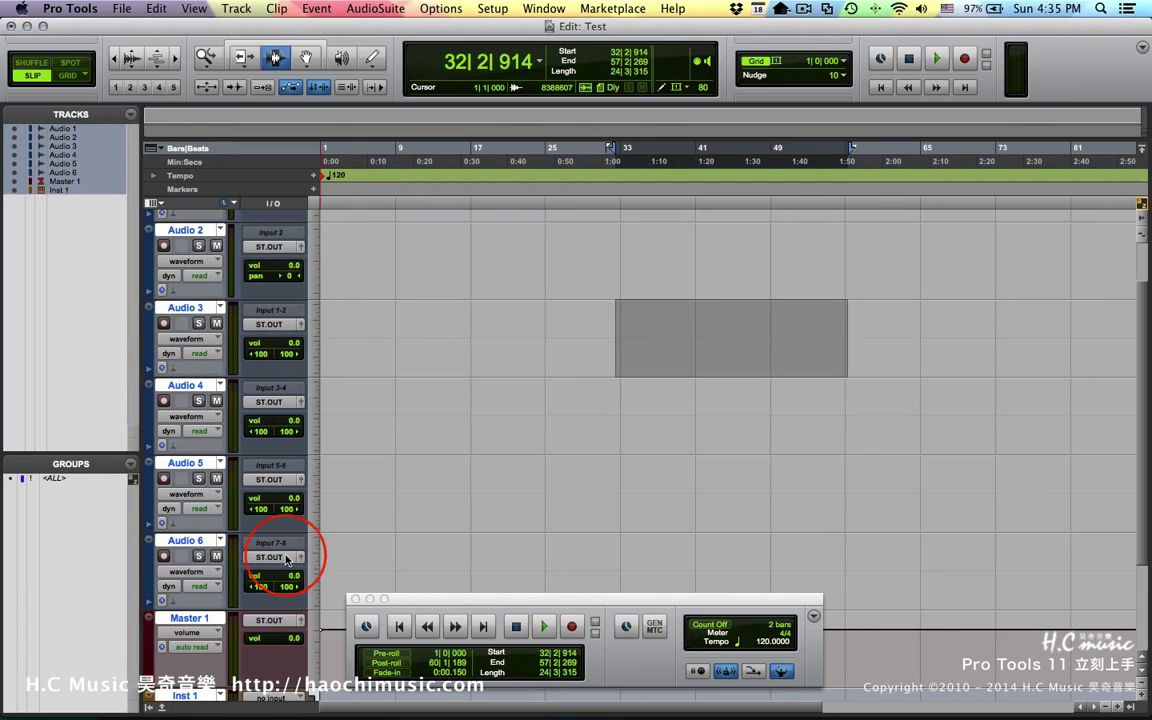
click(150, 708)
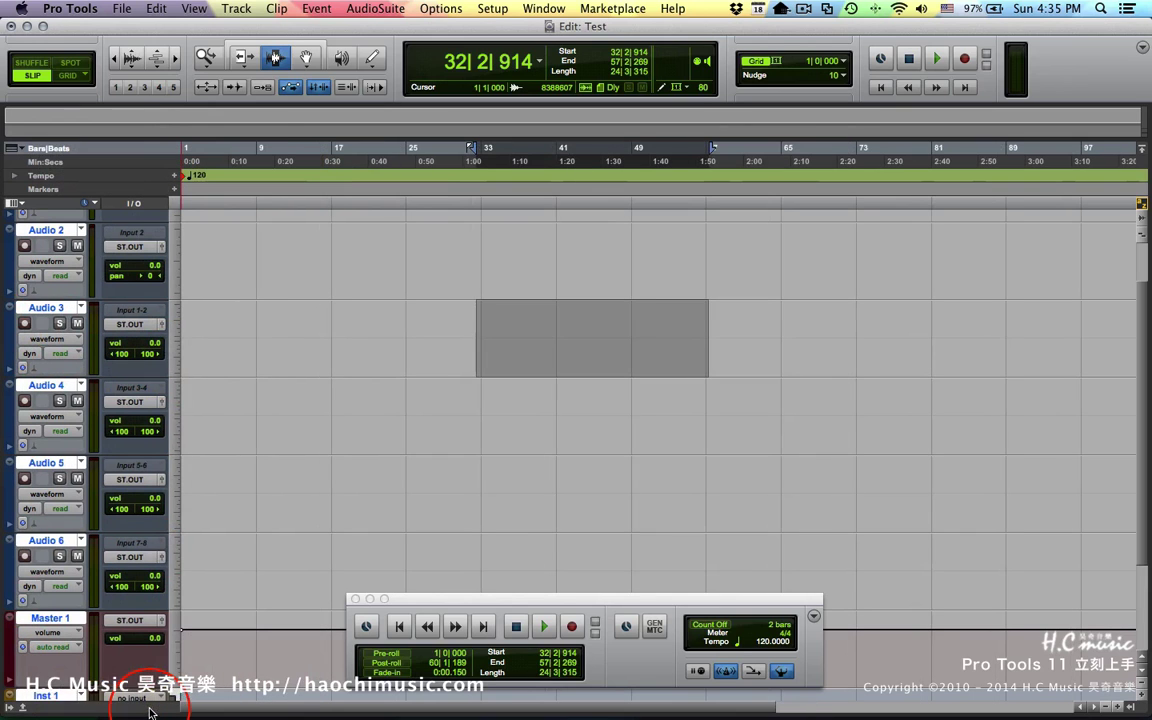
click(10, 708)
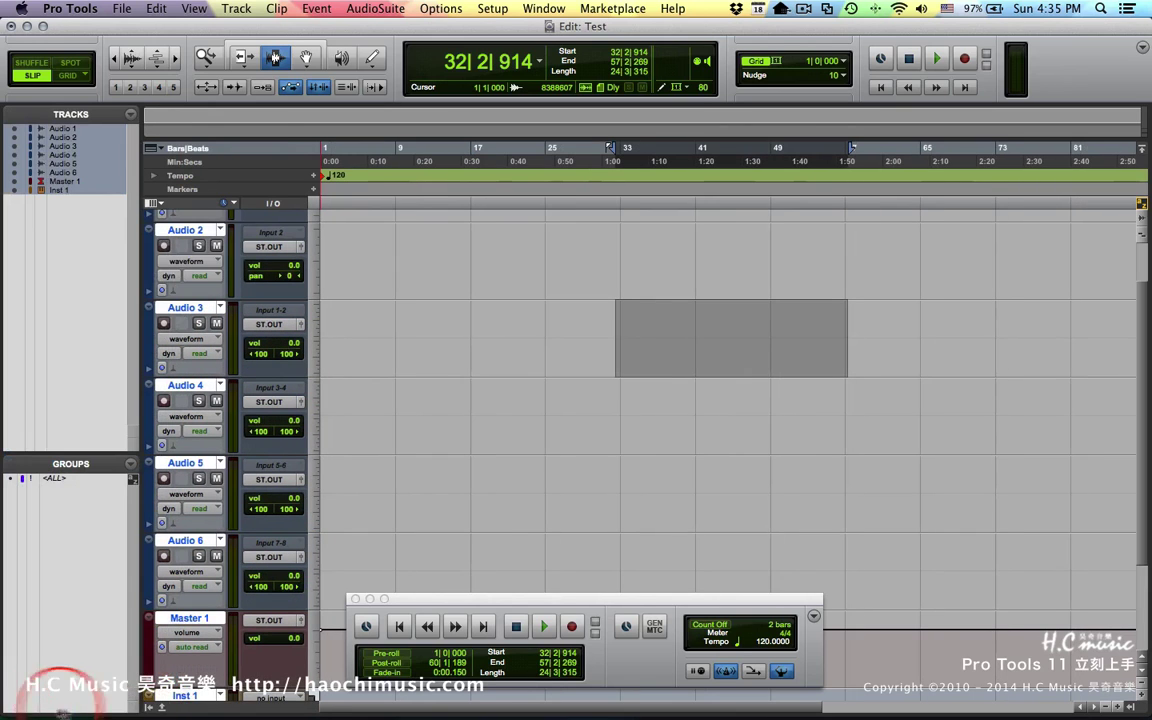
click(148, 708)
click(10, 708)
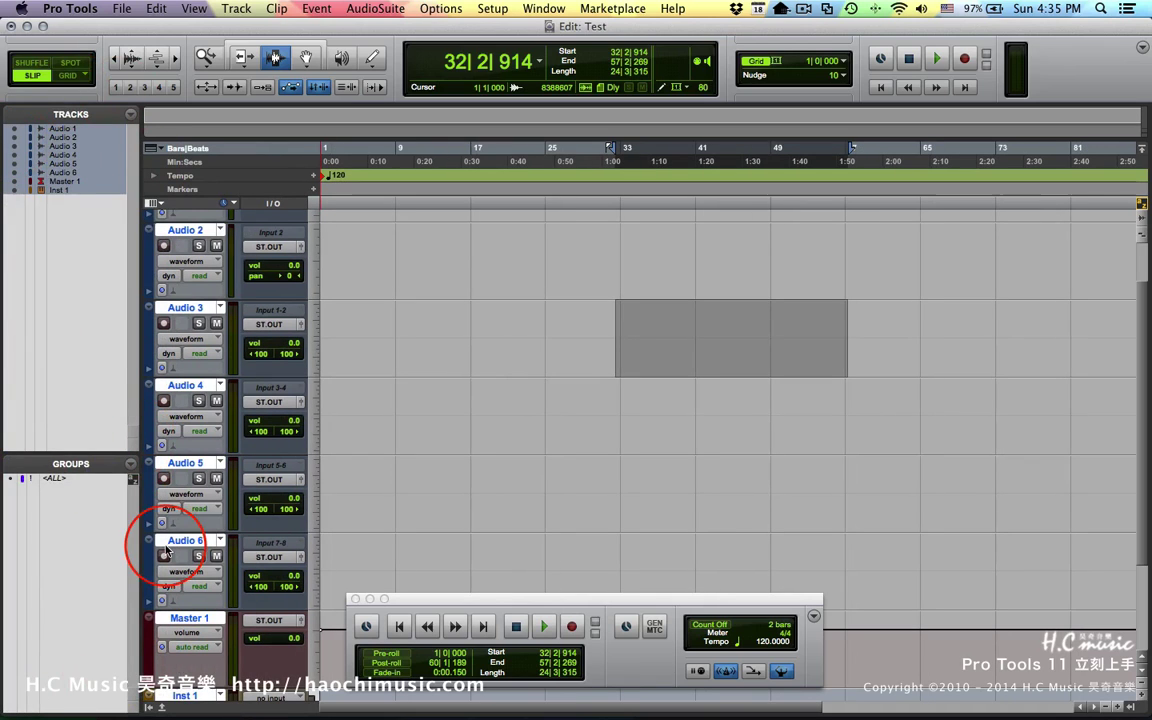
Show the Clips list, look through its list options, and hide the Clips list again.
click(1130, 709)
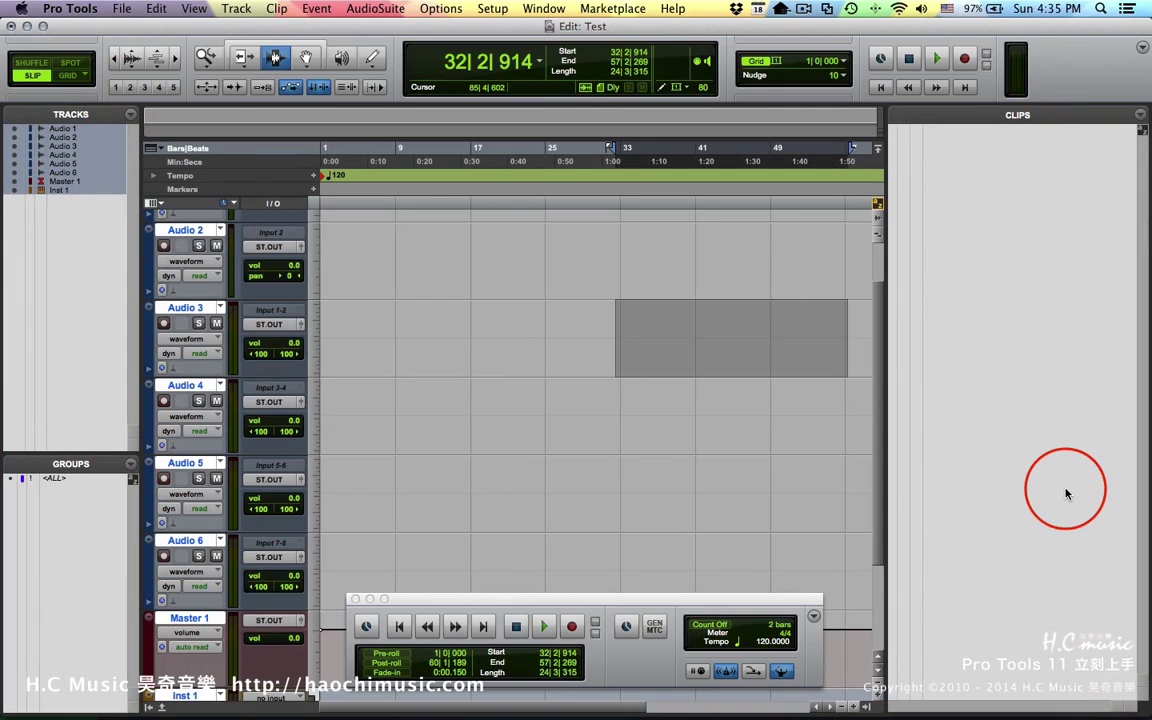
click(1141, 115)
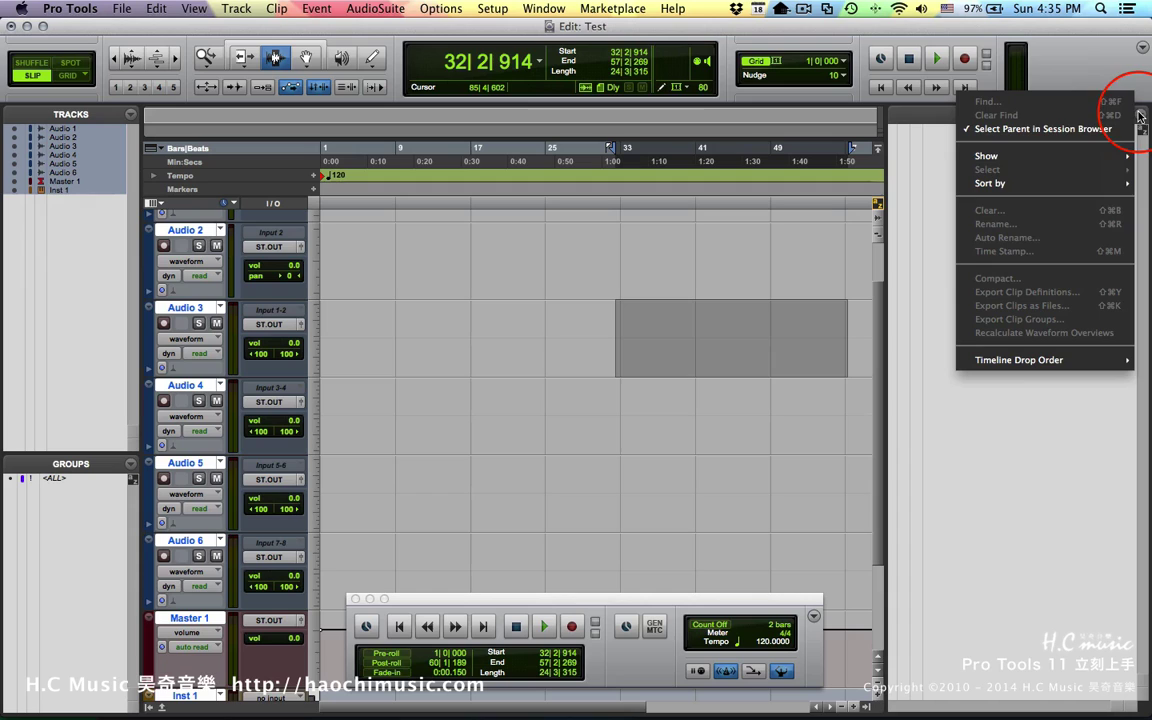
click(1069, 497)
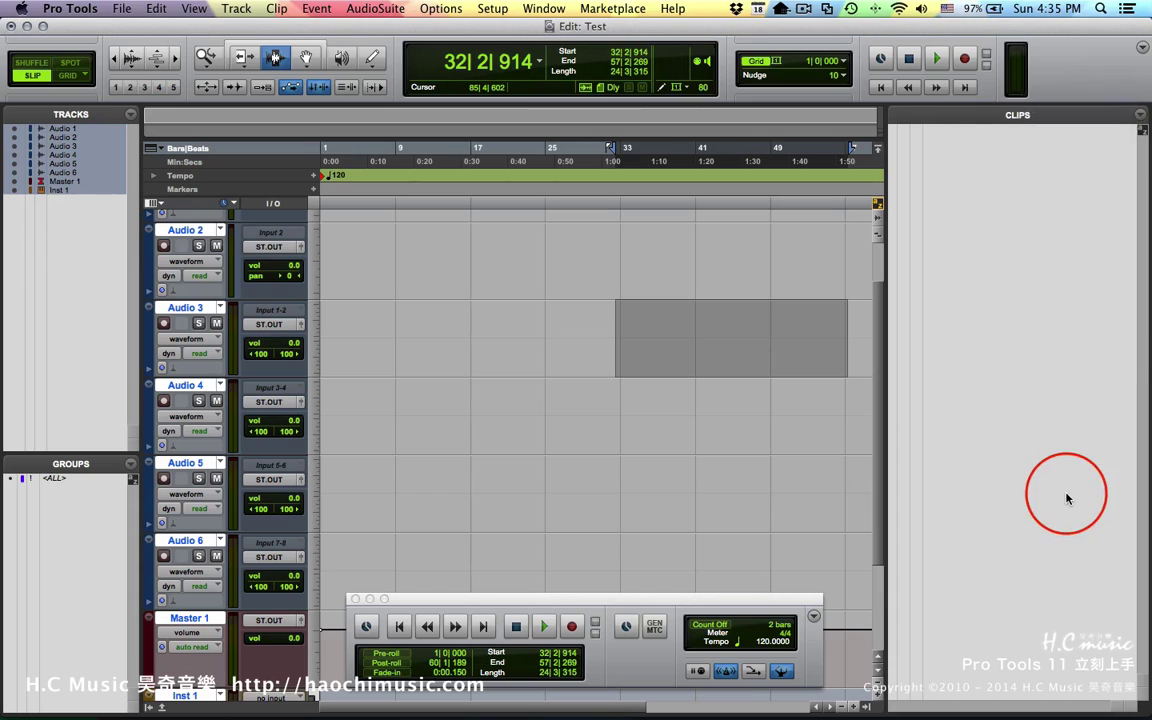
click(868, 707)
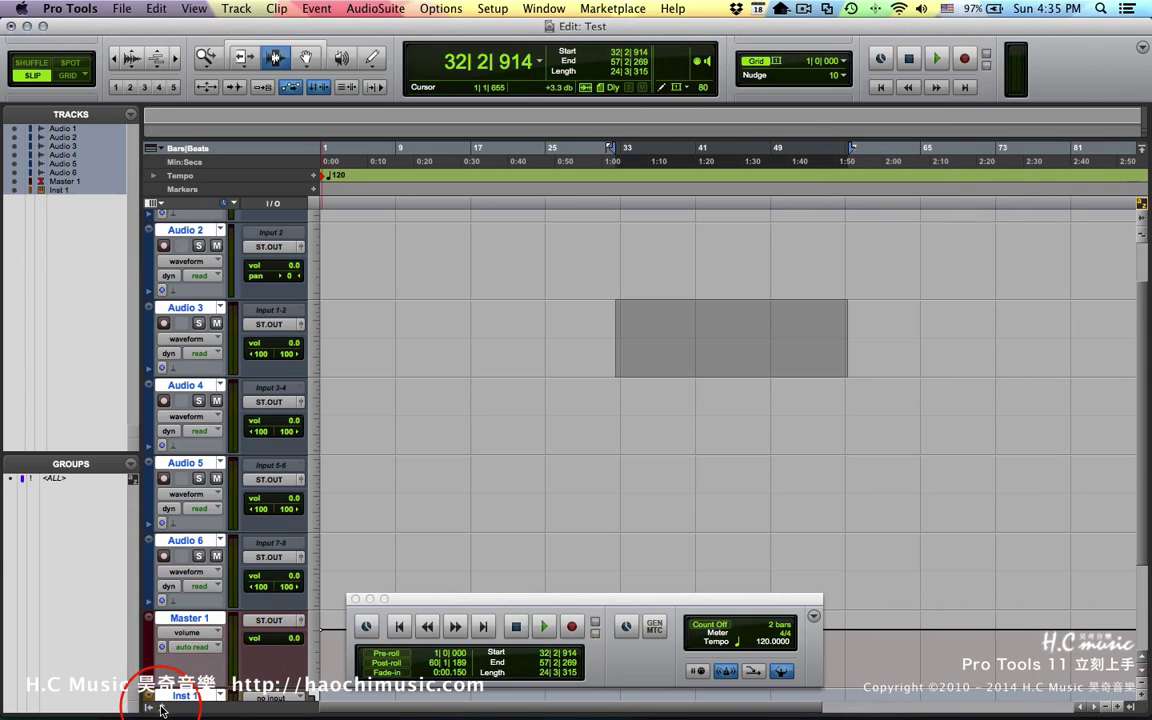
Show the docked MIDI Editor beneath the tracks, move the floating Transport window aside, and hide the editor again.
click(160, 708)
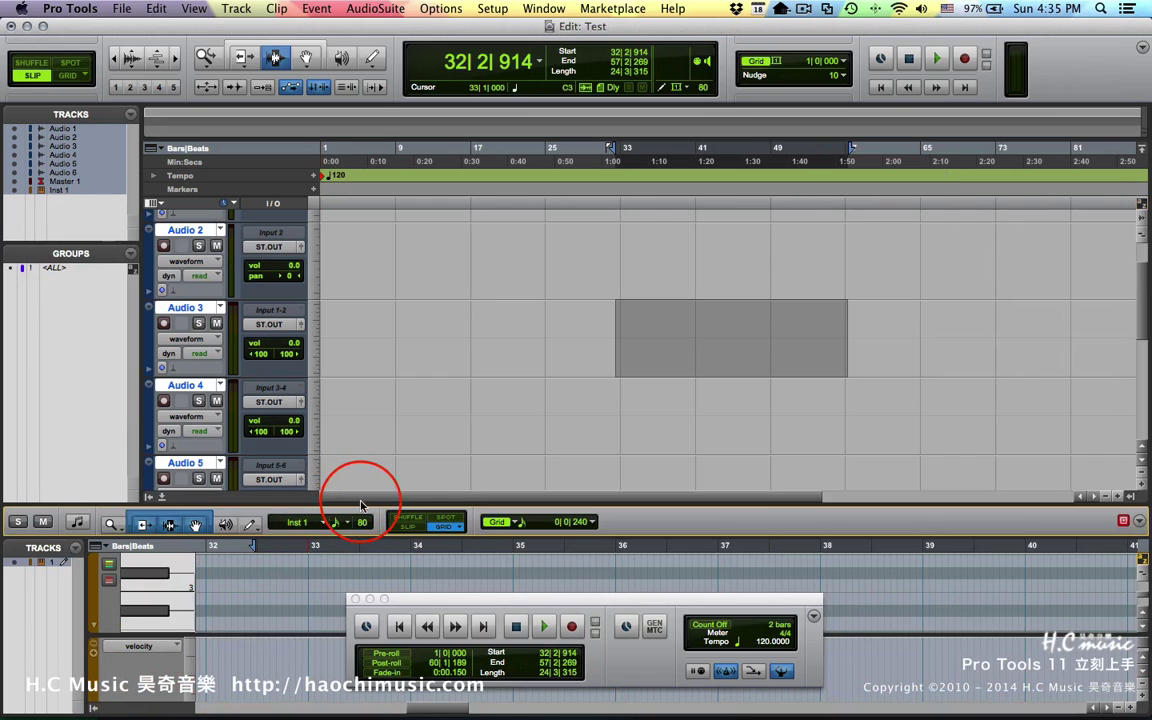
drag(445, 599, 585, 600)
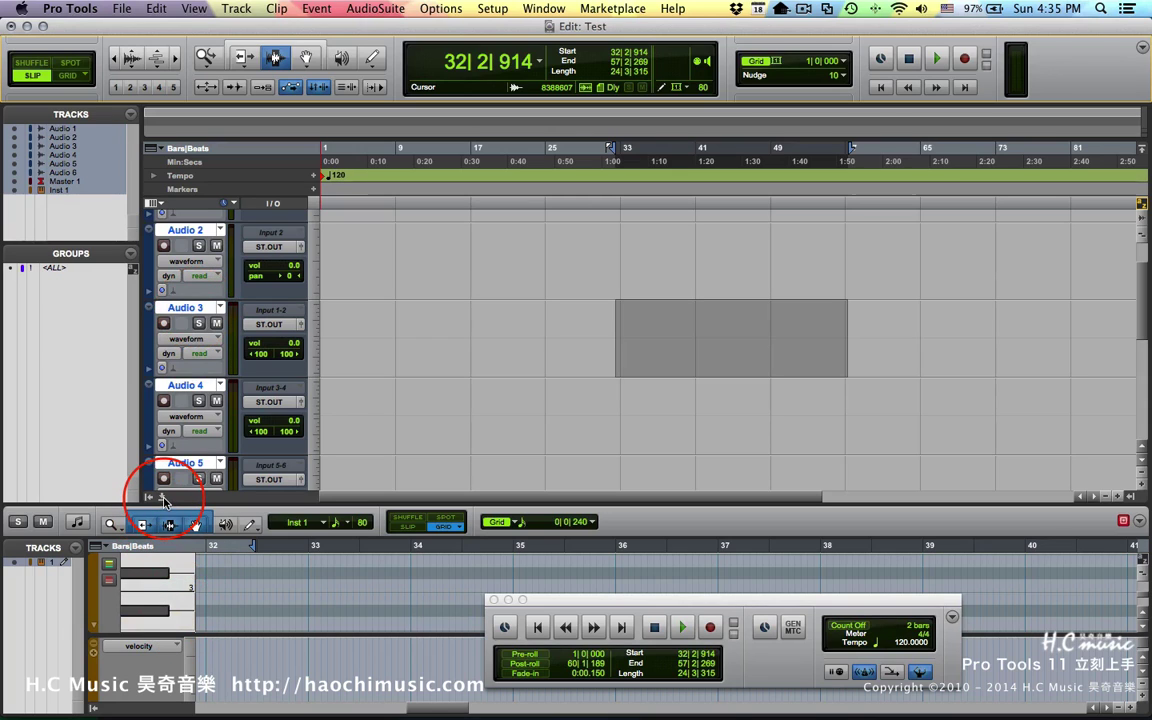
click(163, 498)
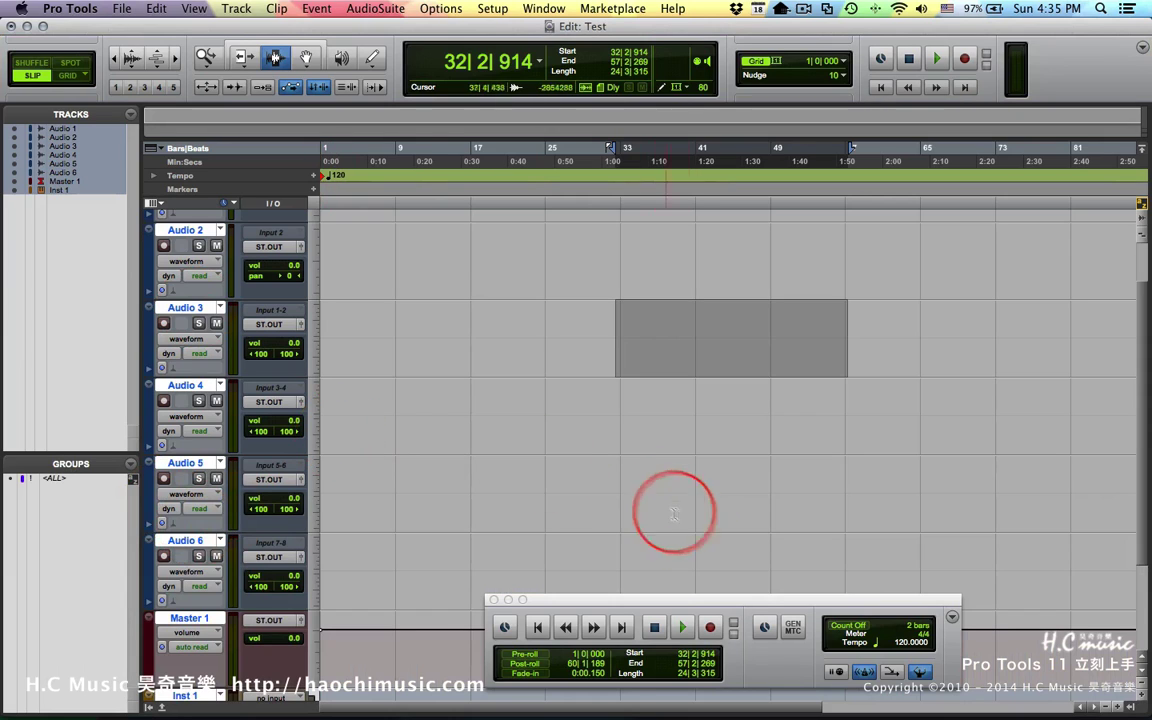
Move the Transport window up beside the Audio 5 and Audio 6 tracks, and hide and show the Tracks and Groups lists.
drag(702, 605, 614, 527)
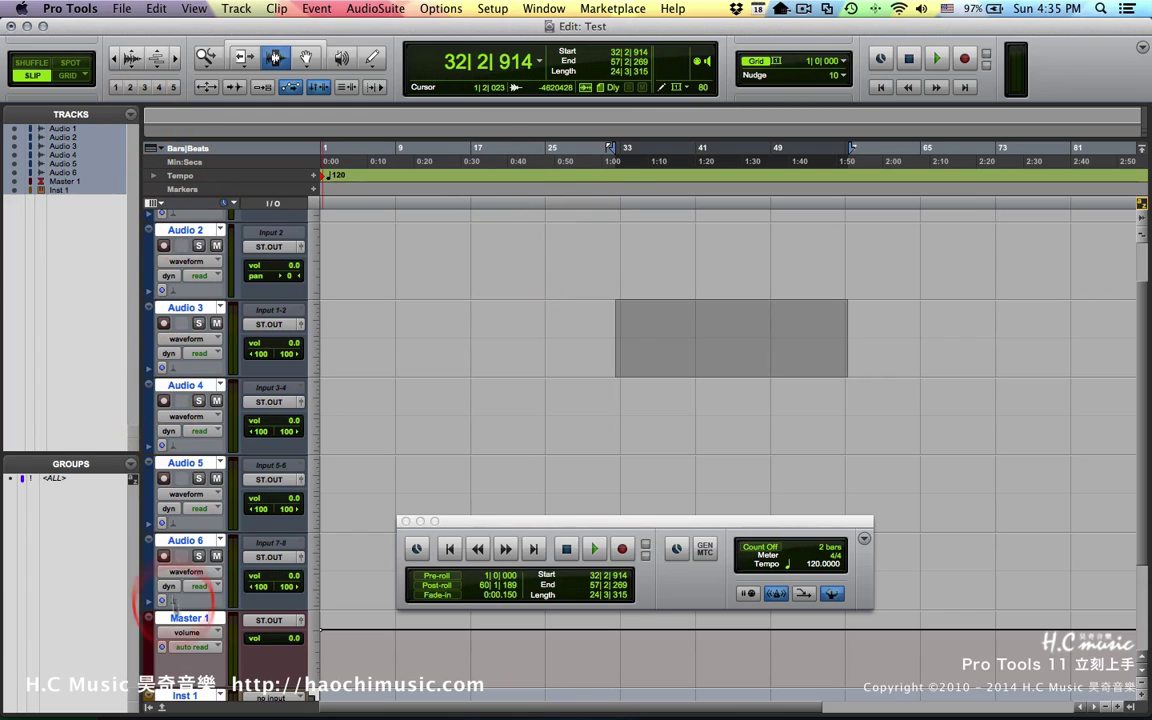
click(147, 708)
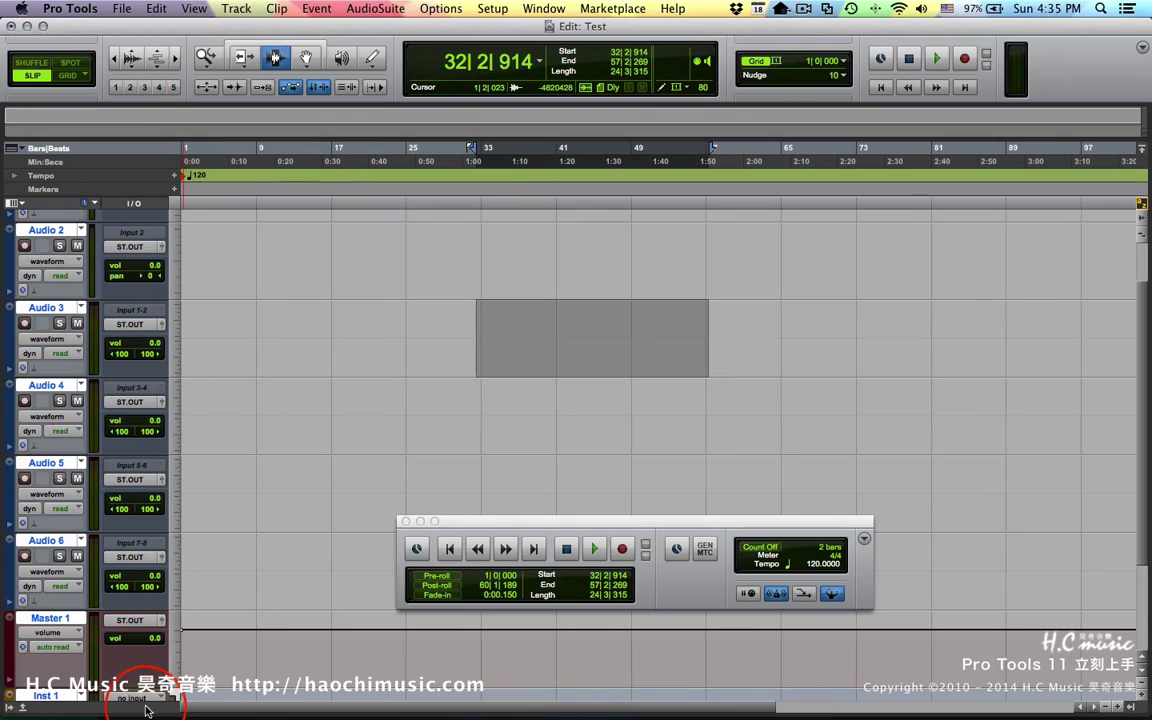
click(14, 708)
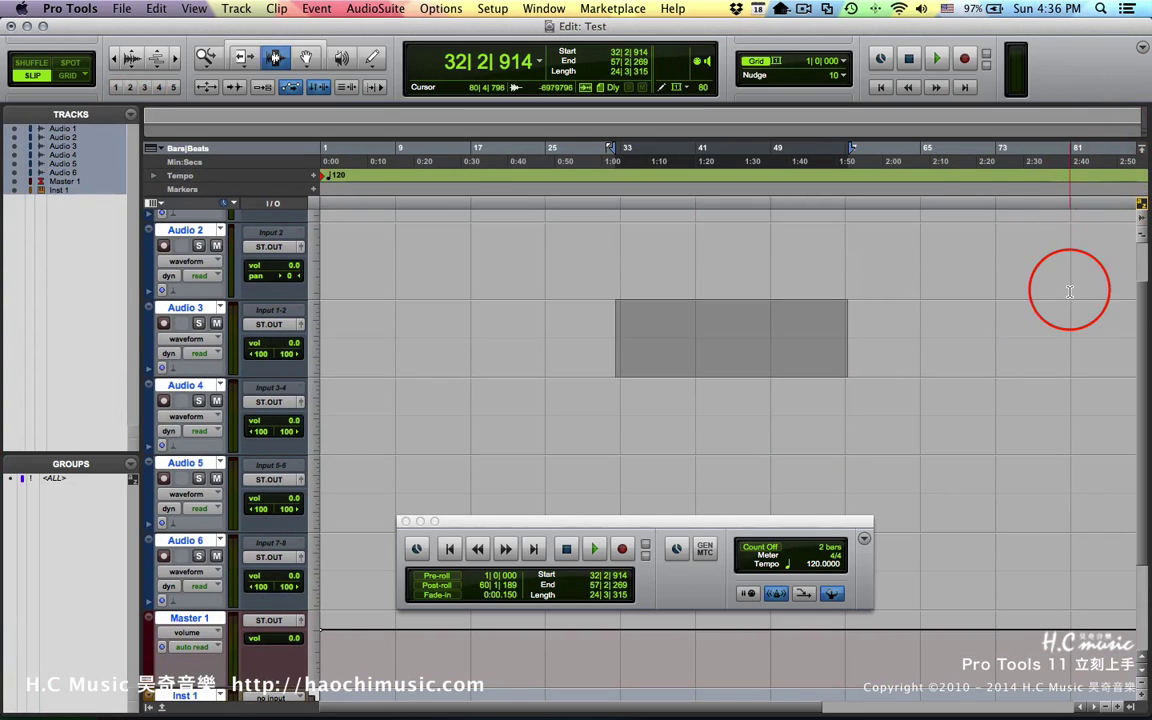
Open the Big Counter, place it over the tracks above the Transport window, and check which windows are open.
click(545, 8)
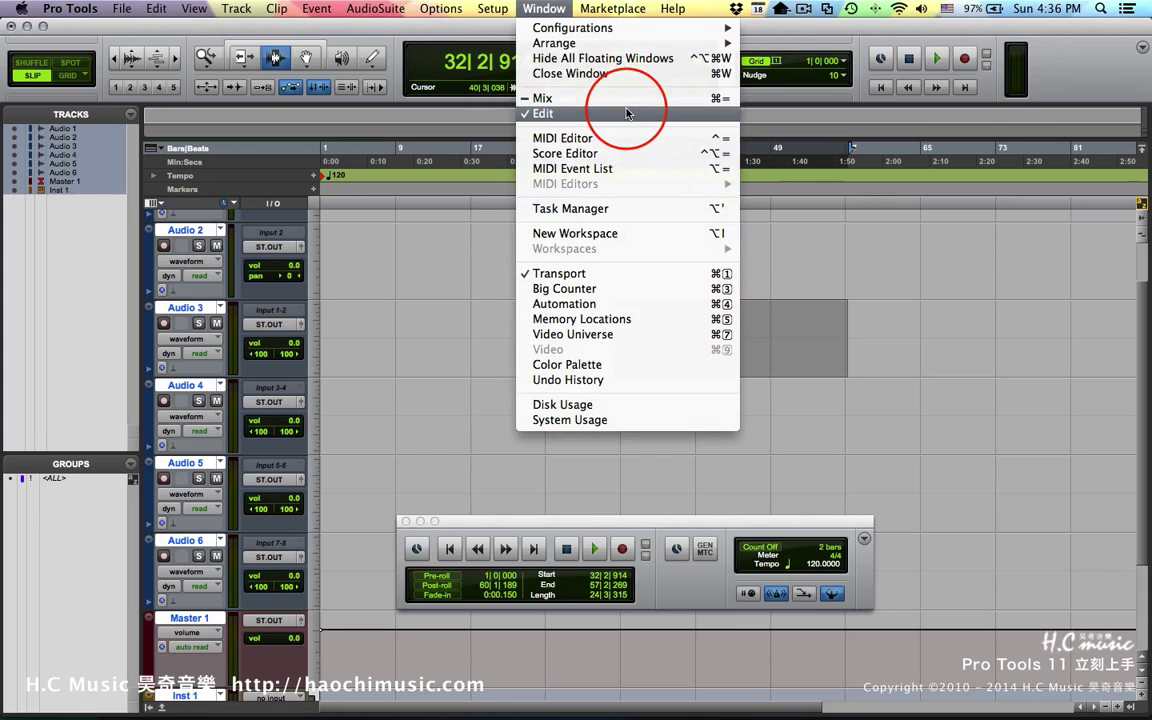
click(655, 289)
drag(676, 28, 494, 288)
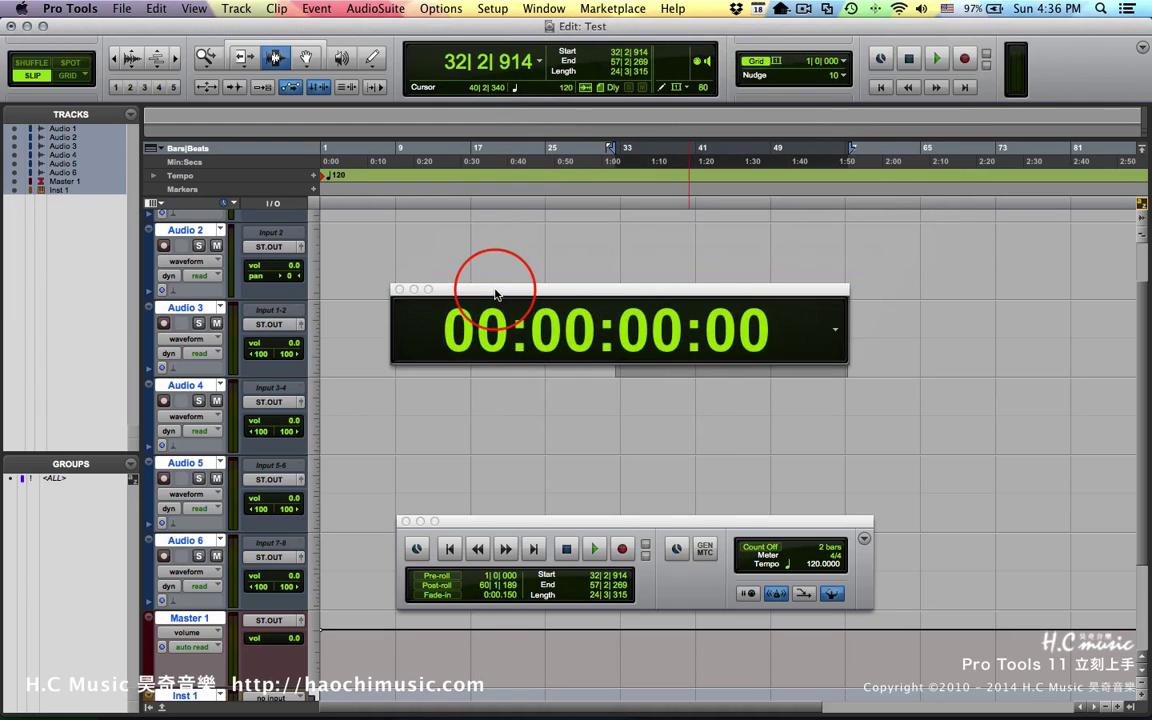
click(544, 8)
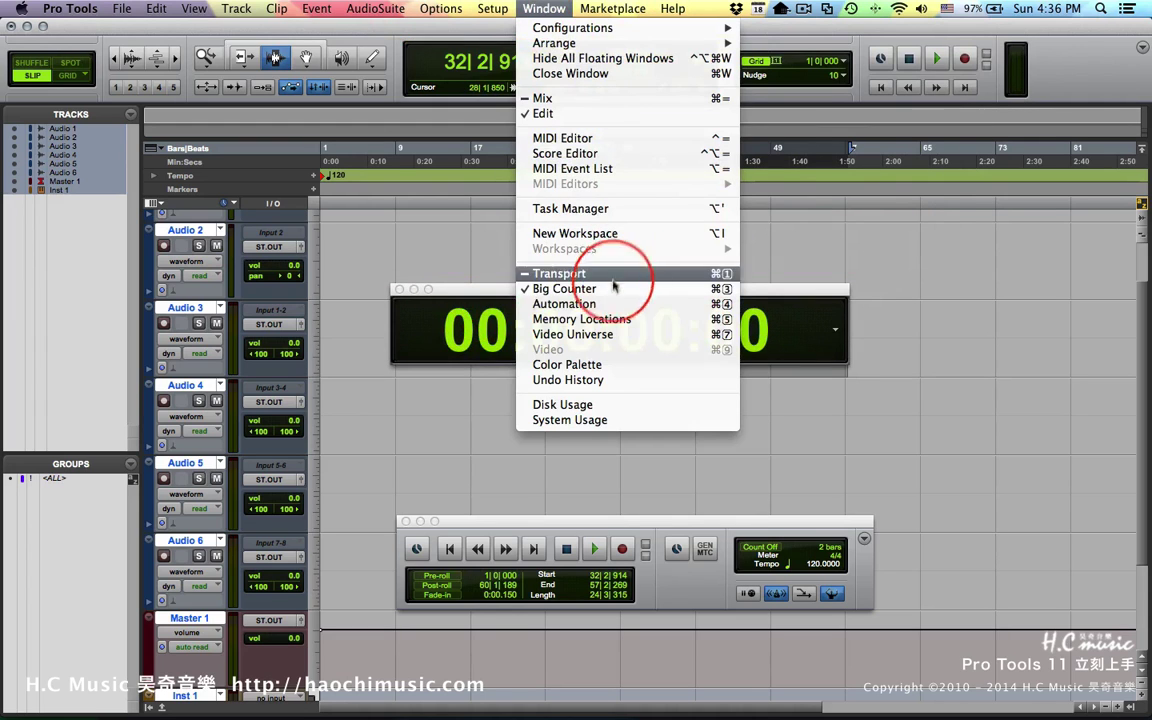
click(885, 312)
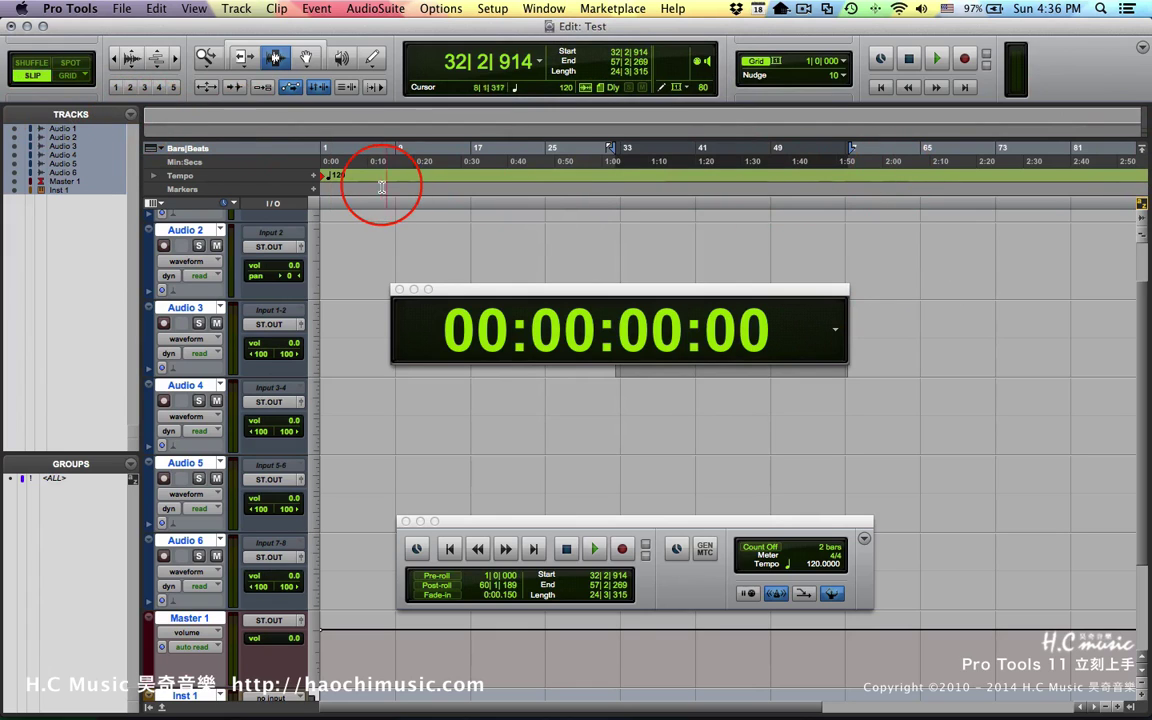
Collapse the Universe view once more and expand it again.
click(1143, 150)
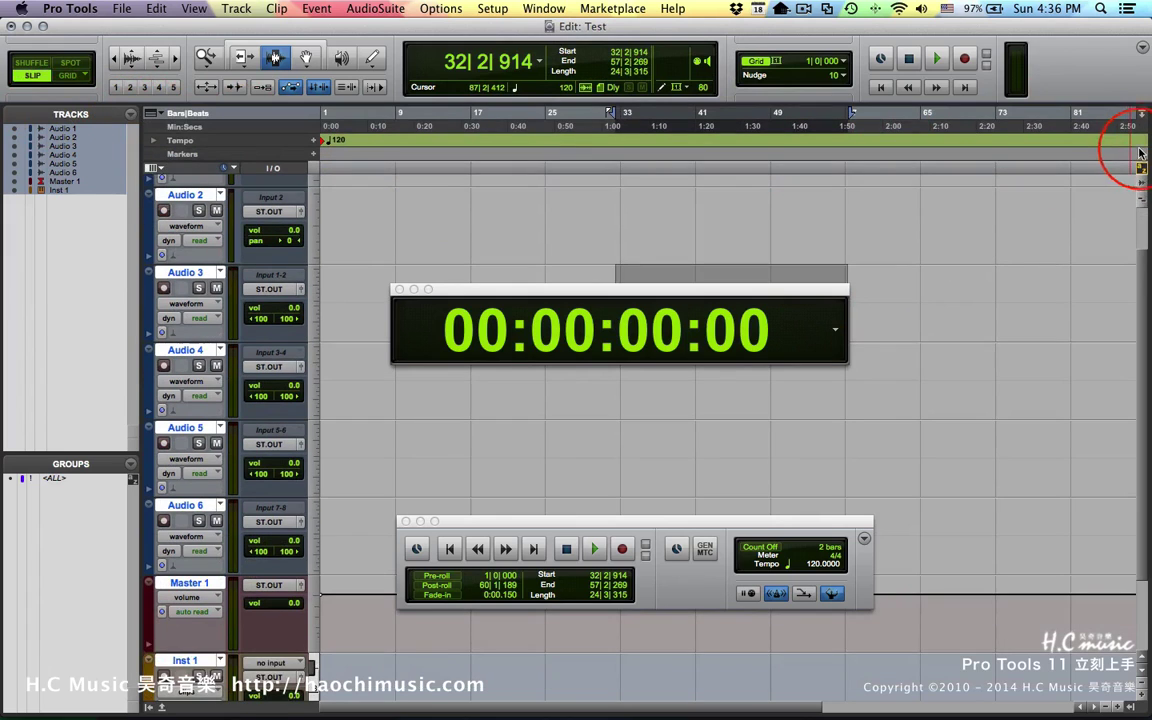
click(1141, 117)
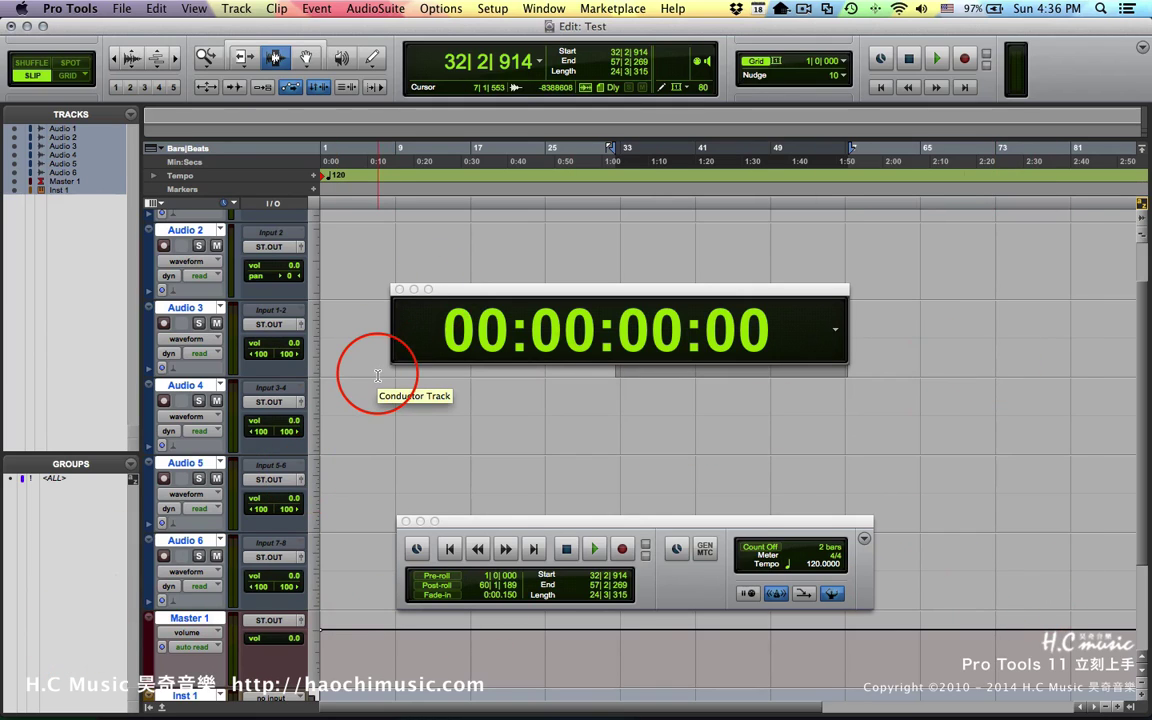
Switch to the Mix window and move the Big Counter clear of the audio tracks' channel strips.
key(super+equal)
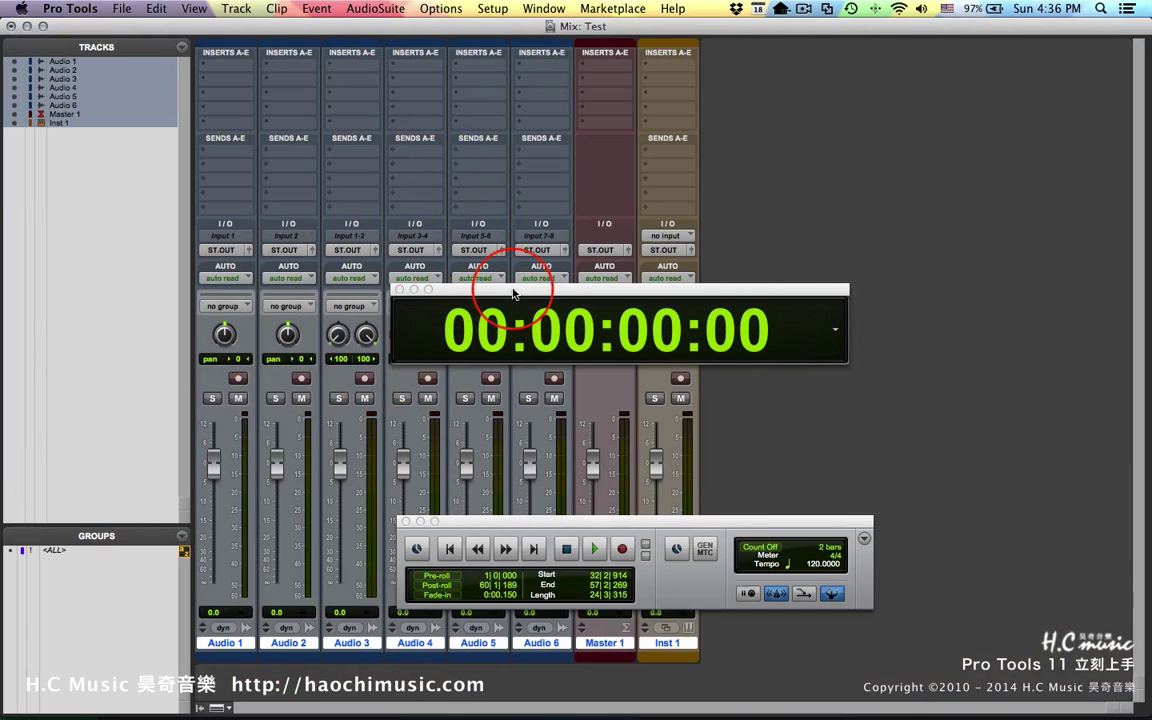
drag(513, 290, 765, 291)
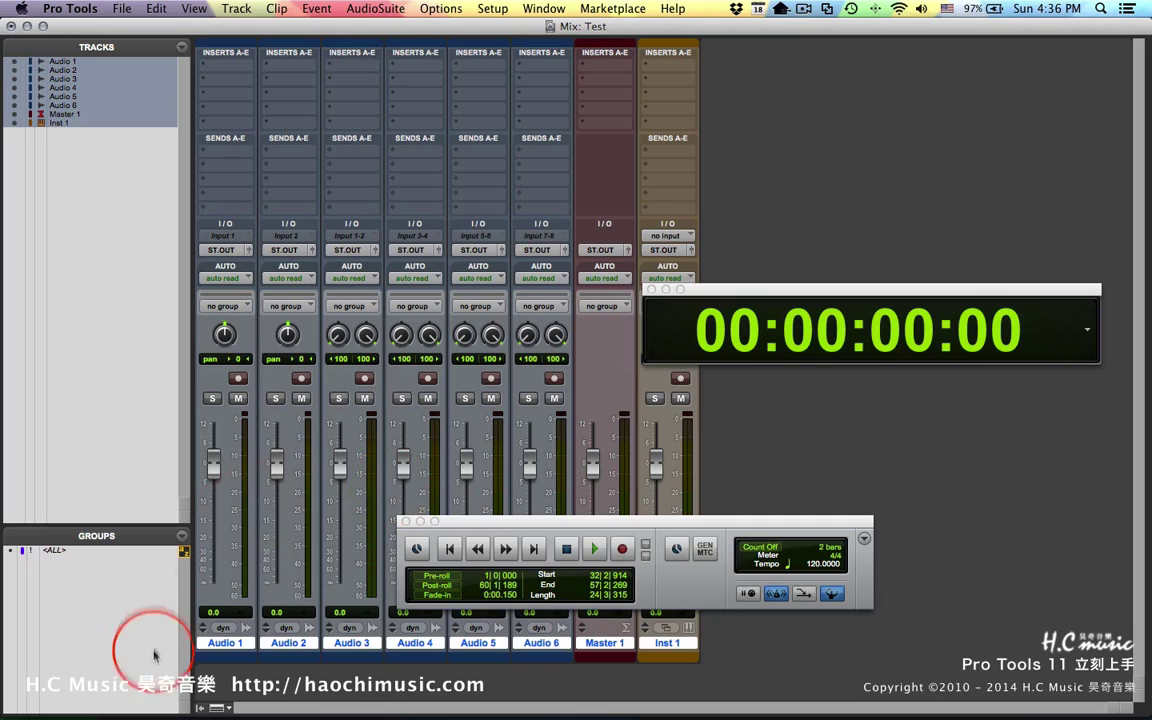
Hide and show the Mix window's Tracks and Groups lists, and examine which mixer sections can be displayed.
click(200, 708)
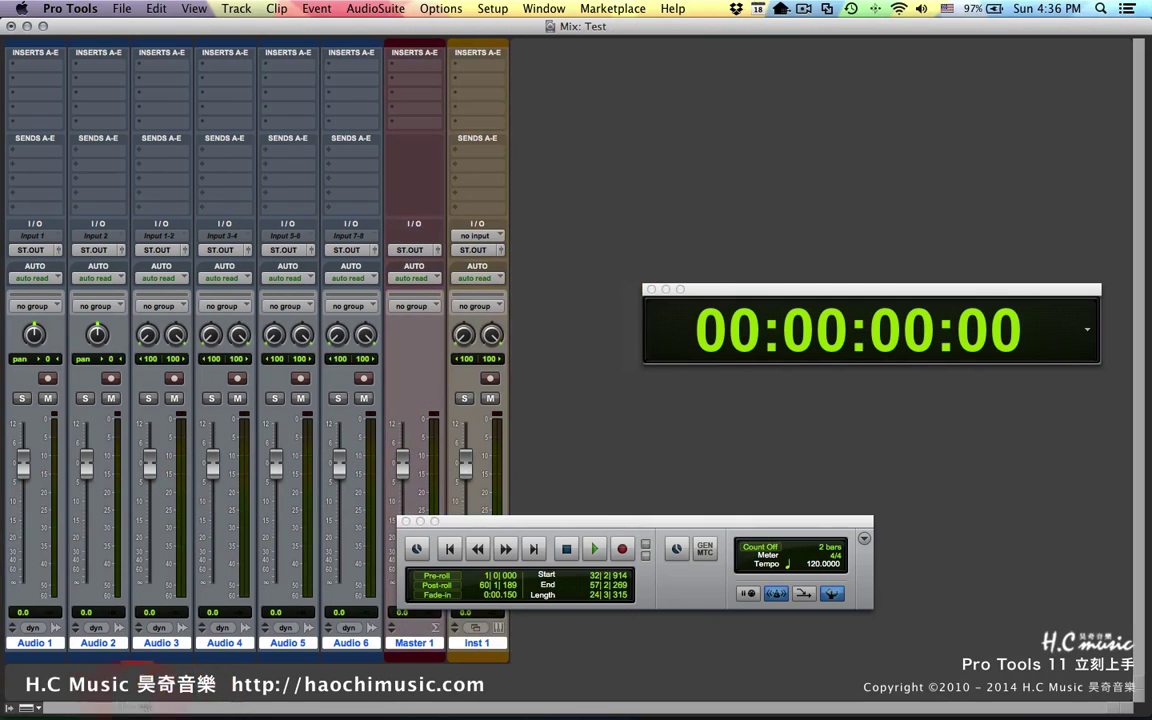
click(10, 708)
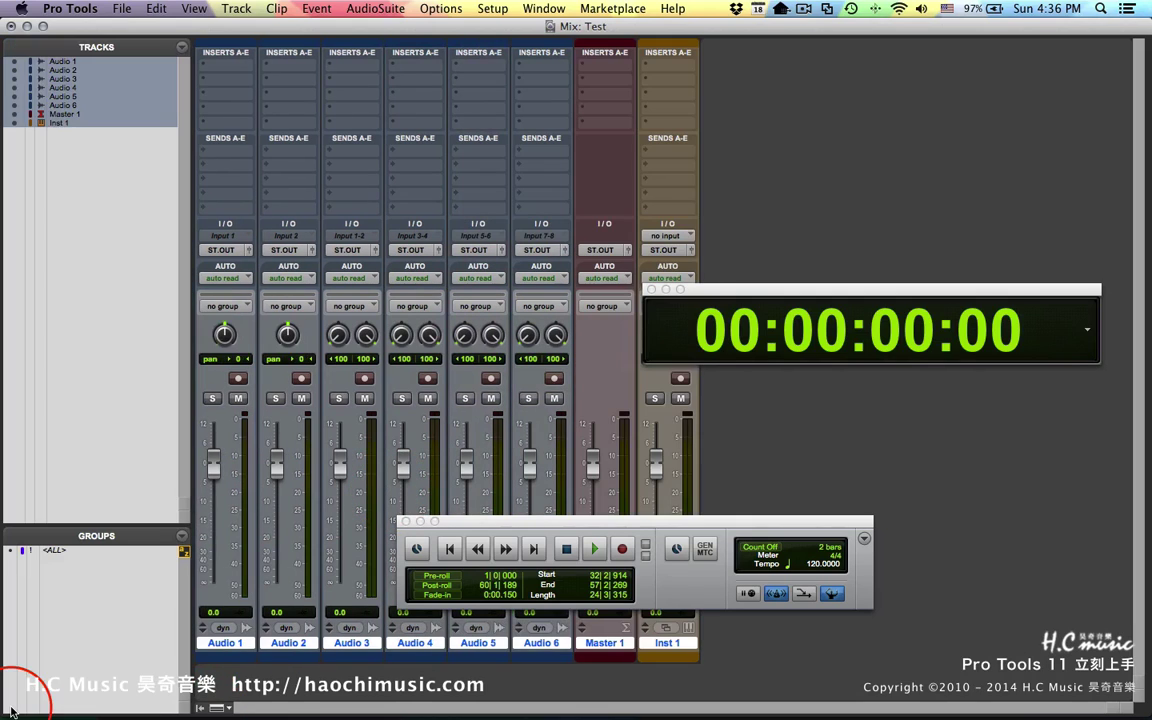
click(229, 709)
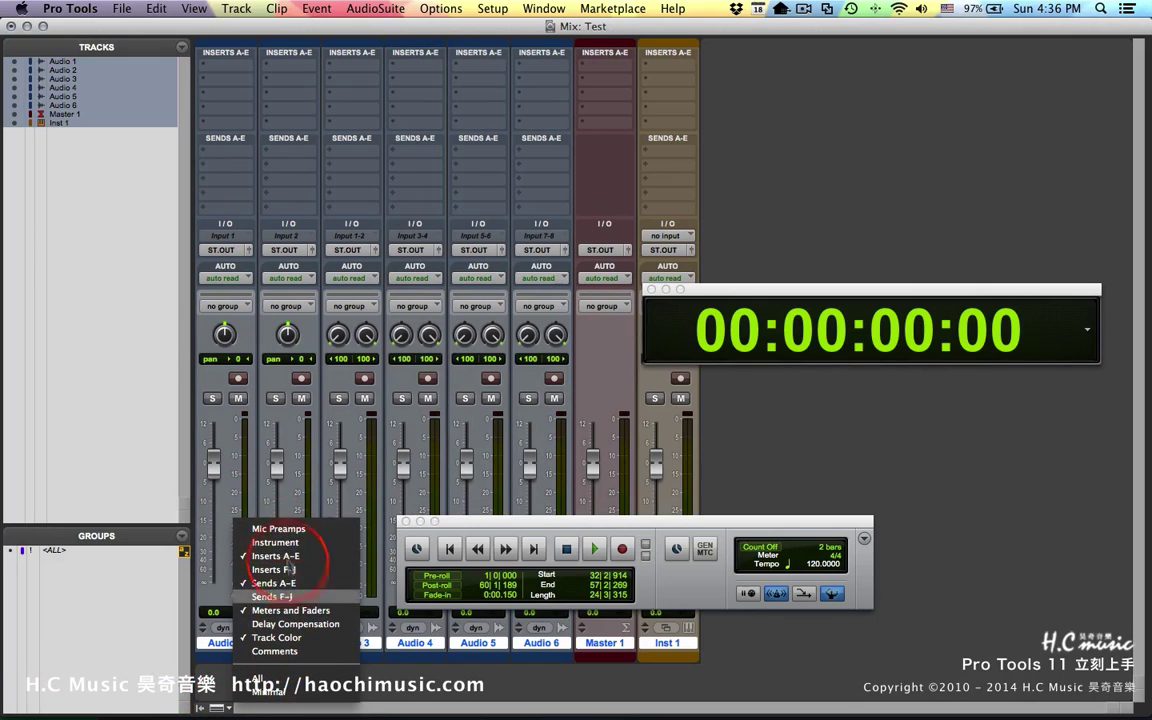
click(558, 714)
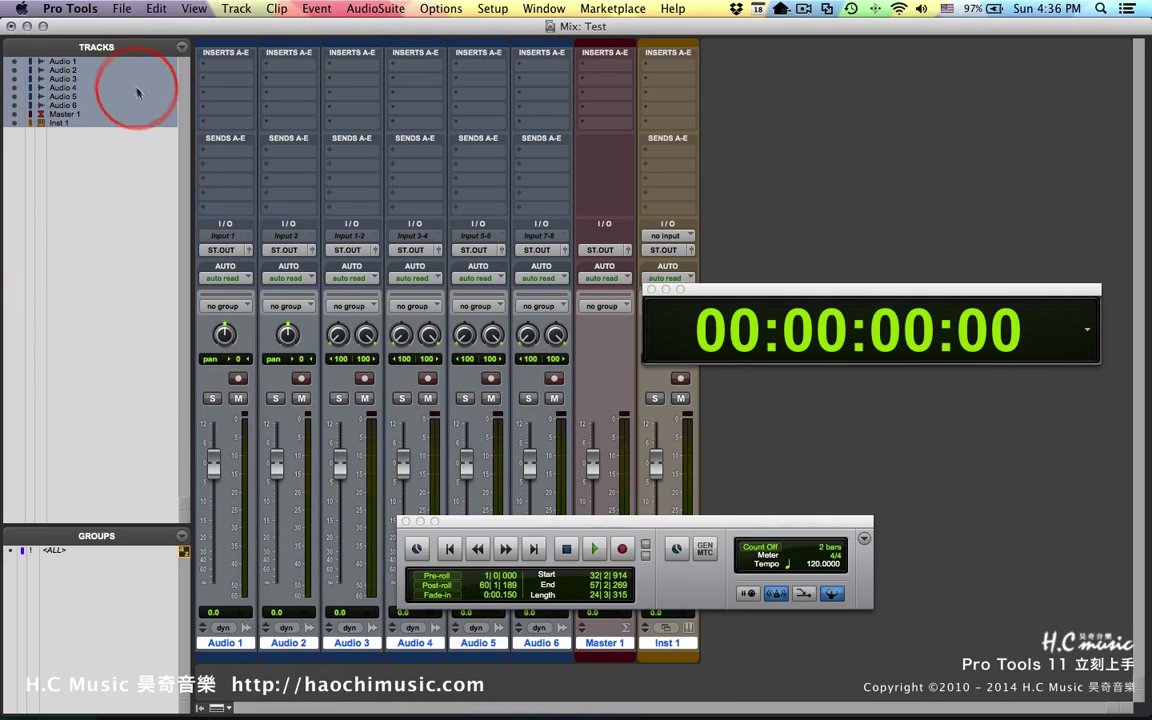
click(205, 527)
Switch back and forth between the Edit and Mix windows, finishing in the Edit window with Audio 1 in view.
key(super+equal)
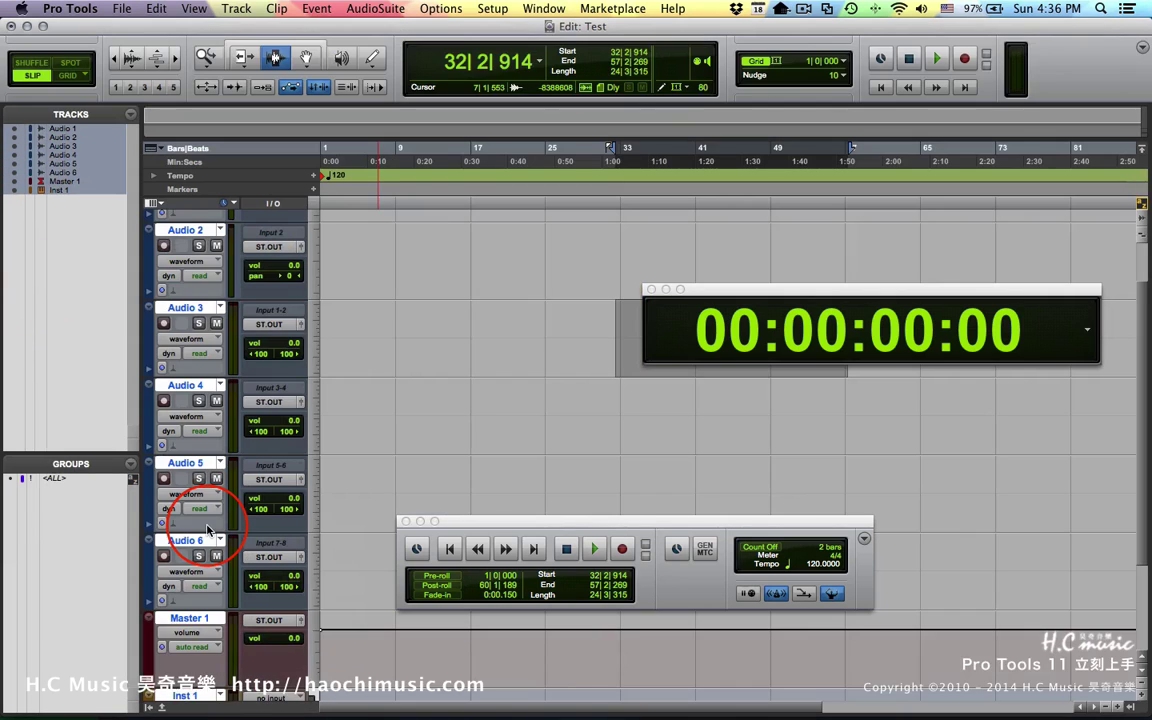
click(82, 272)
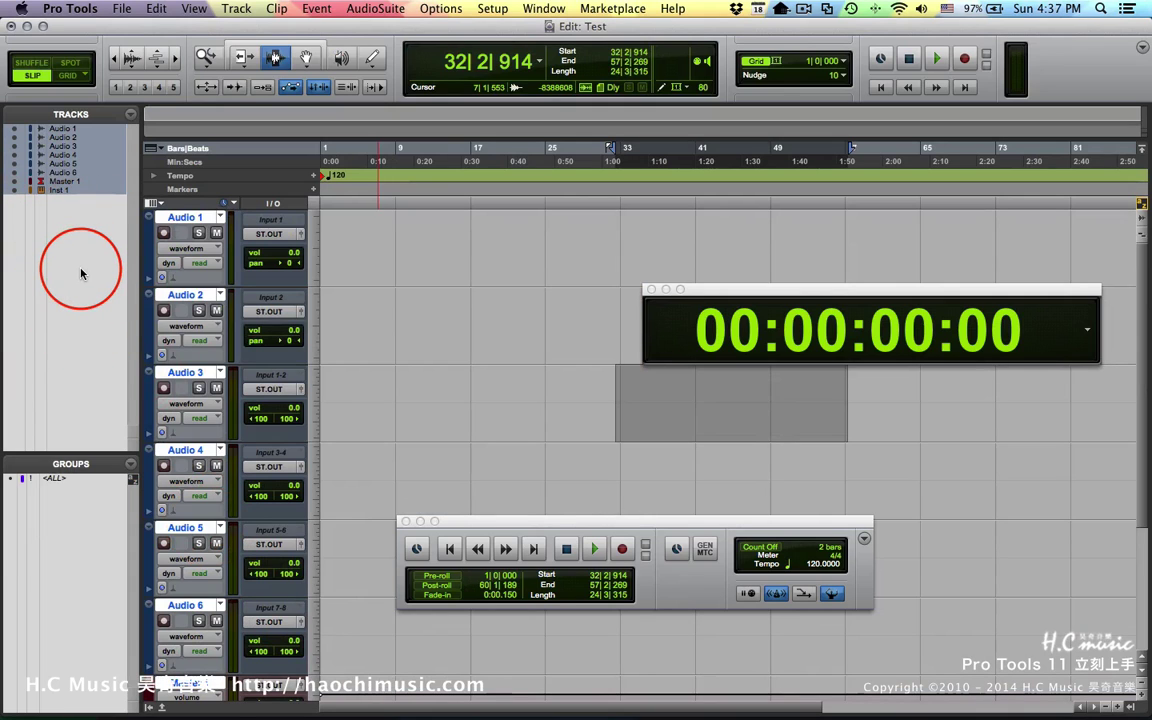
key(super+equal)
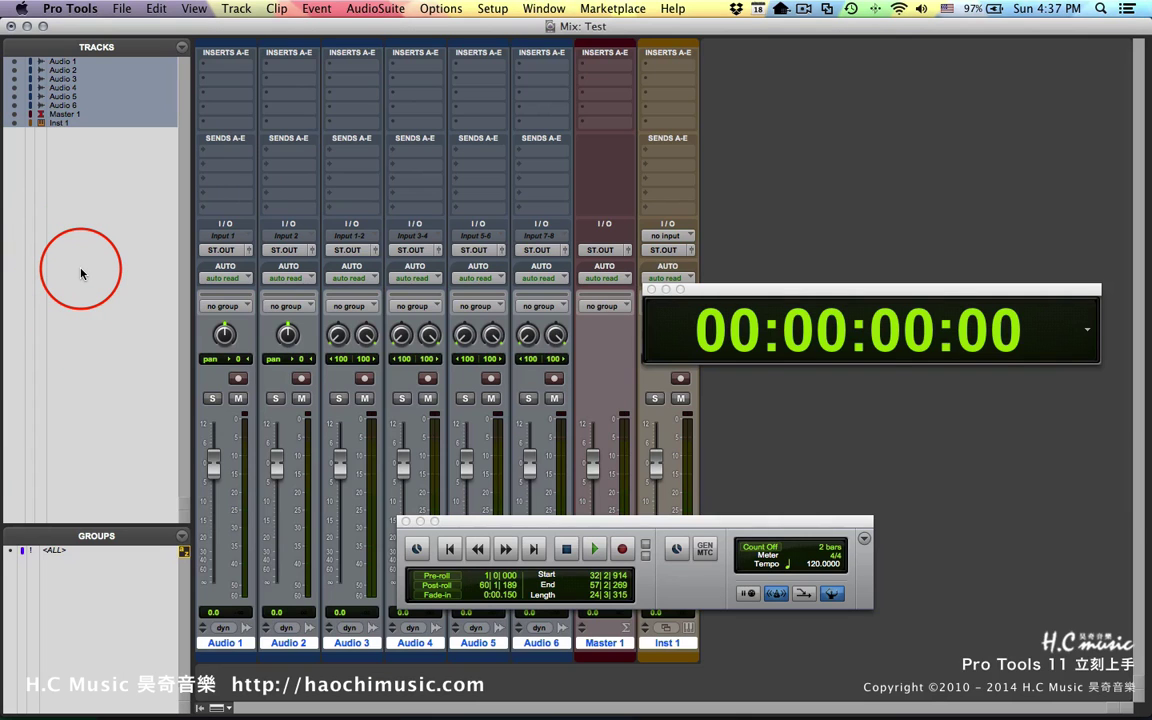
key(super+equal)
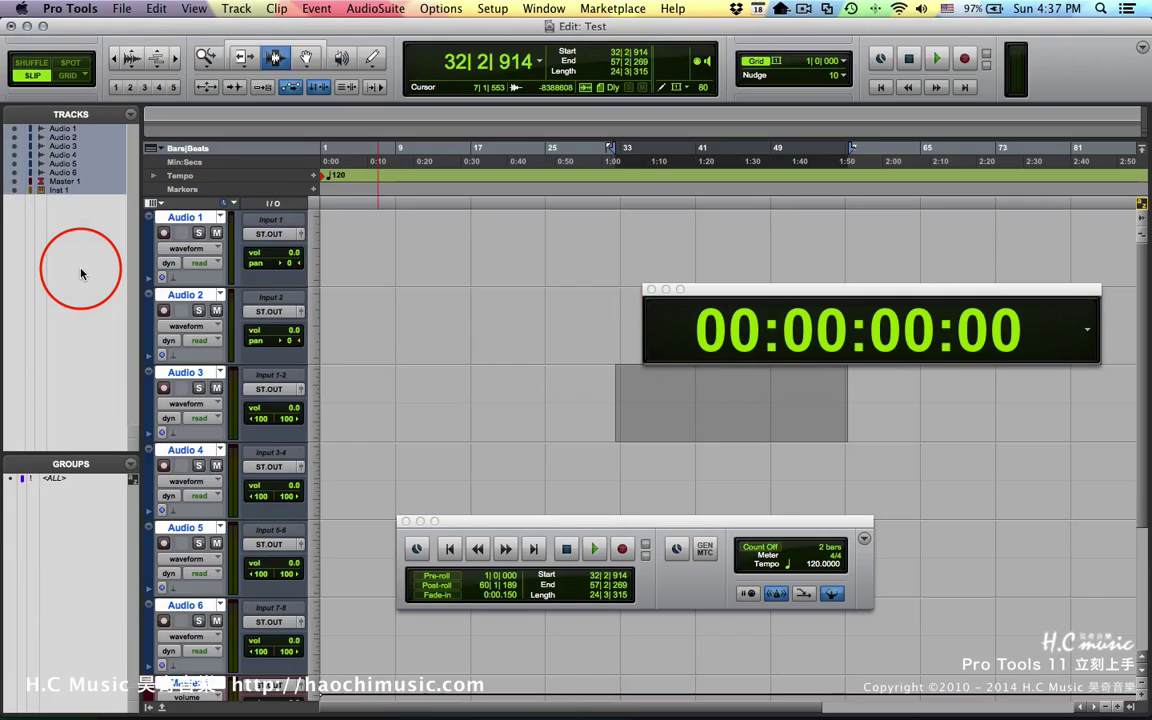
key(super+equal)
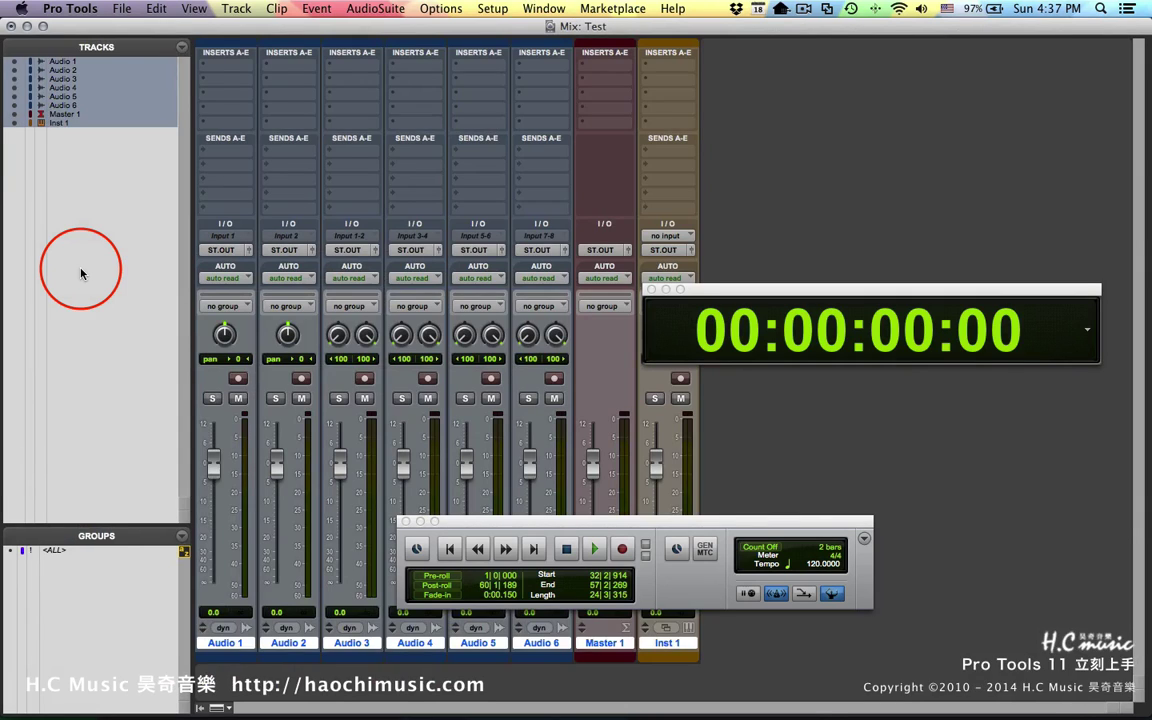
key(super+equal)
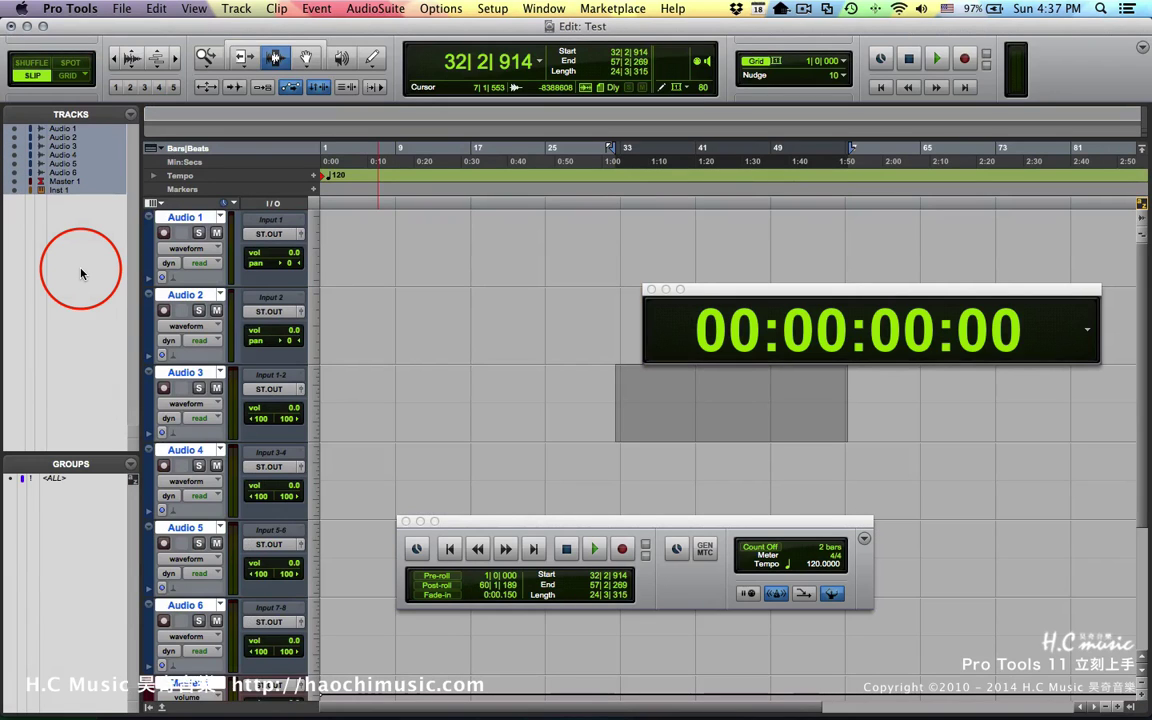